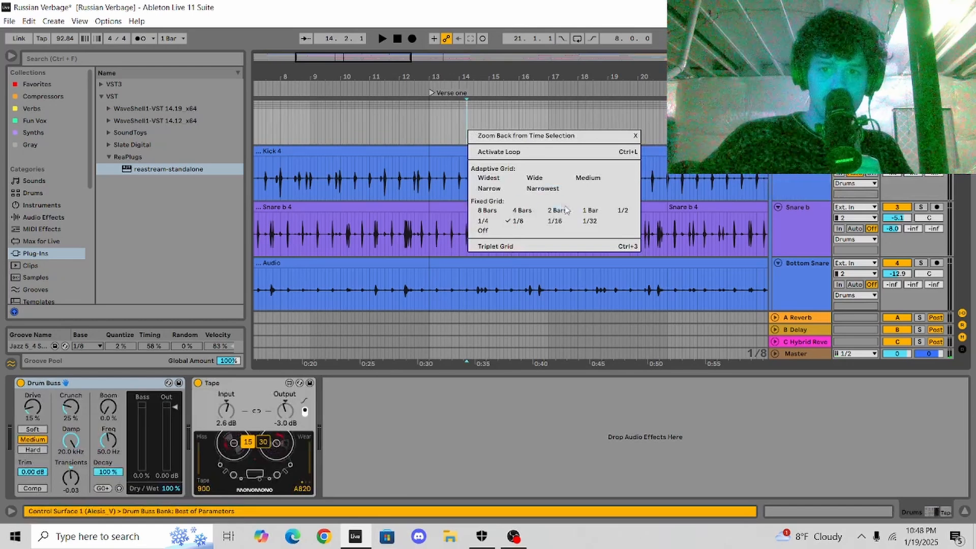
- Set the arrangement's adaptive grid to Widest and place the insert marker at bar 13 on the Kick track
{"action": "left_click", "coordinate": [489, 178]}
{"action": "mouse_move", "coordinate": [441, 176]}
{"action": "left_mouse_down"}
{"action": "mouse_move", "coordinate": [530, 184]}
{"action": "mouse_move", "coordinate": [455, 190]}
{"action": "left_mouse_up"}
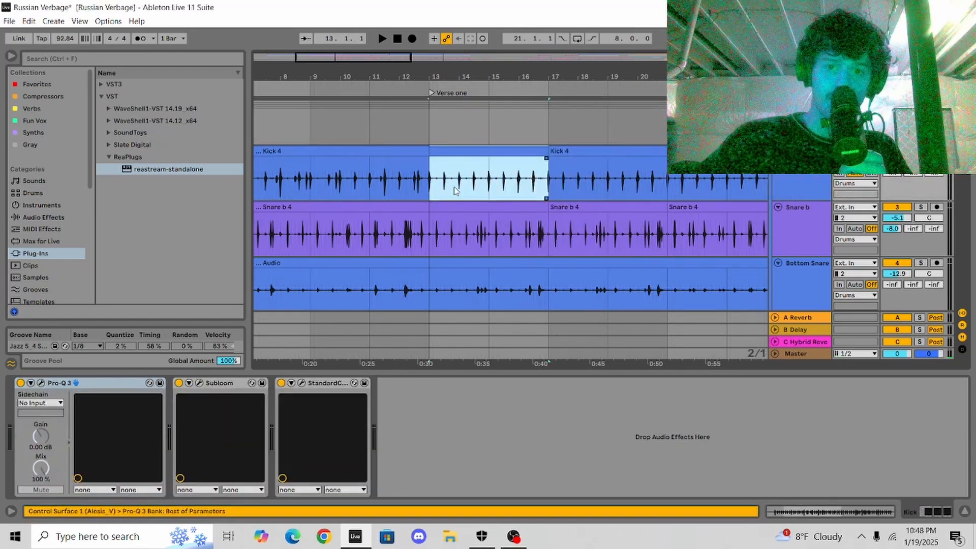
{"action": "left_click", "coordinate": [450, 190]}
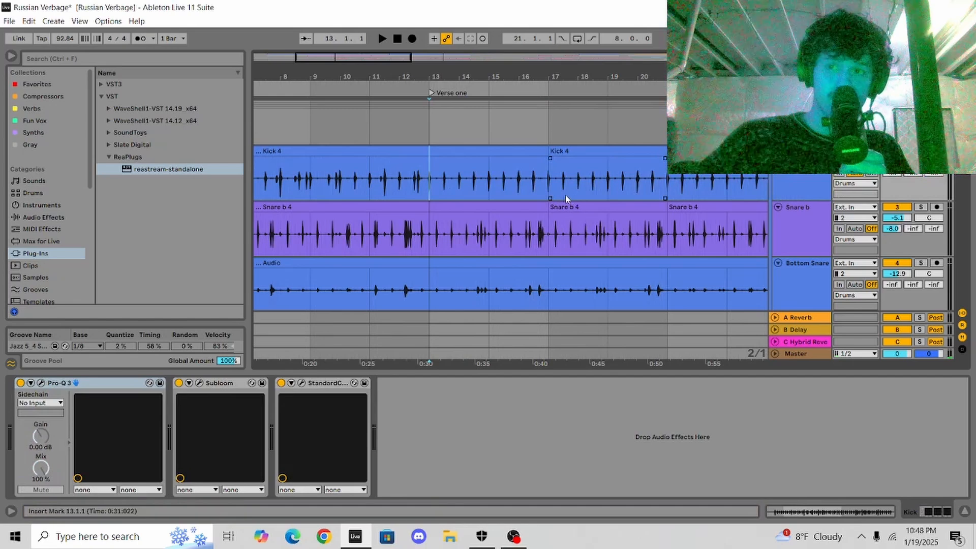
- Loop the Kick track's time range from bar 13 to bar 17 and start playback
{"action": "scroll", "coordinate": [557, 198], "scroll_direction": "down", "scroll_amount": 2}
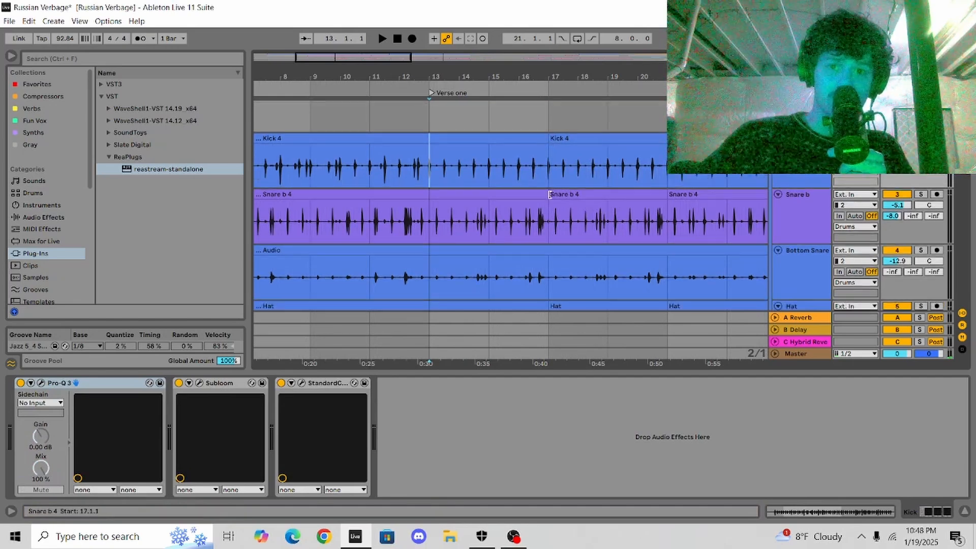
{"action": "scroll", "coordinate": [539, 198], "scroll_direction": "up", "scroll_amount": 1}
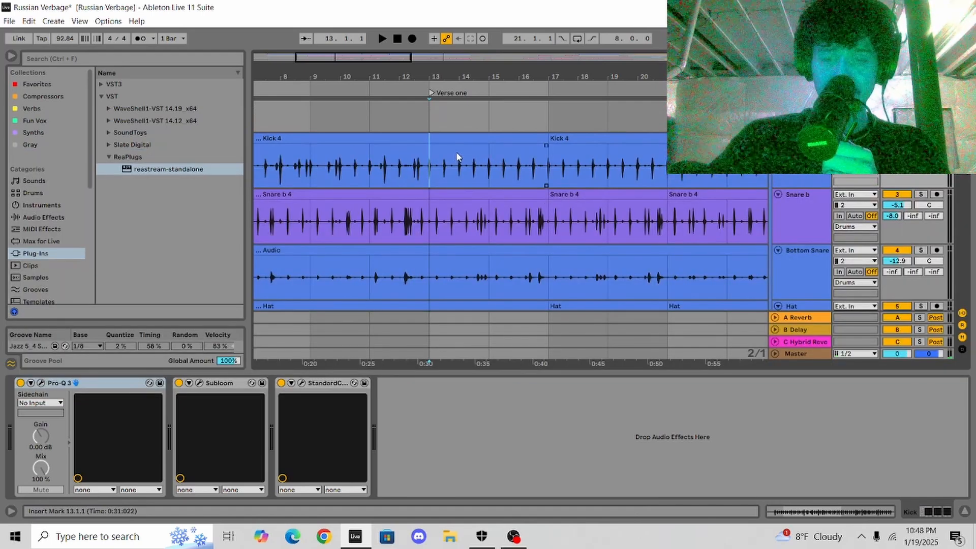
{"action": "scroll", "coordinate": [443, 173], "scroll_direction": "down", "scroll_amount": 5}
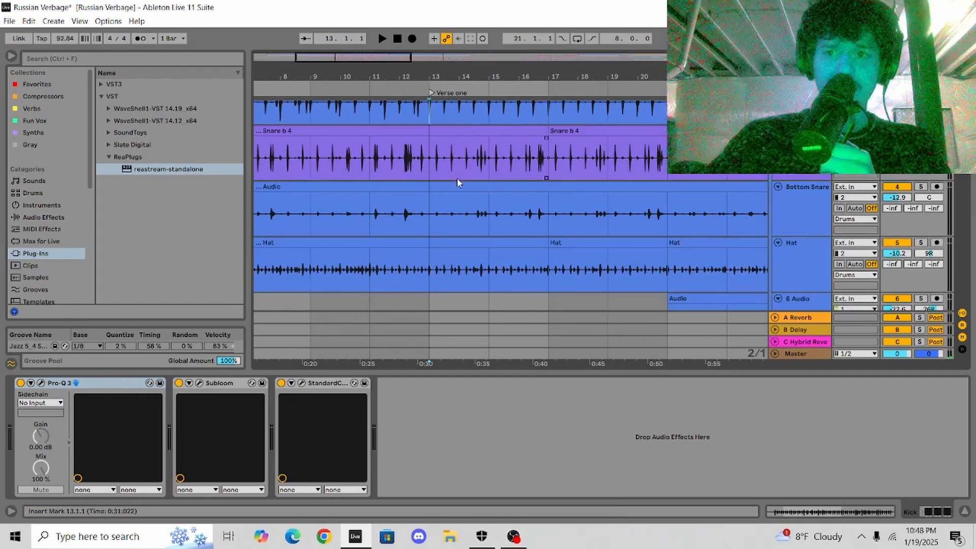
{"action": "scroll", "coordinate": [458, 183], "scroll_direction": "up", "scroll_amount": 5}
{"action": "left_click_drag", "start_coordinate": [433, 164], "coordinate": [550, 172]}
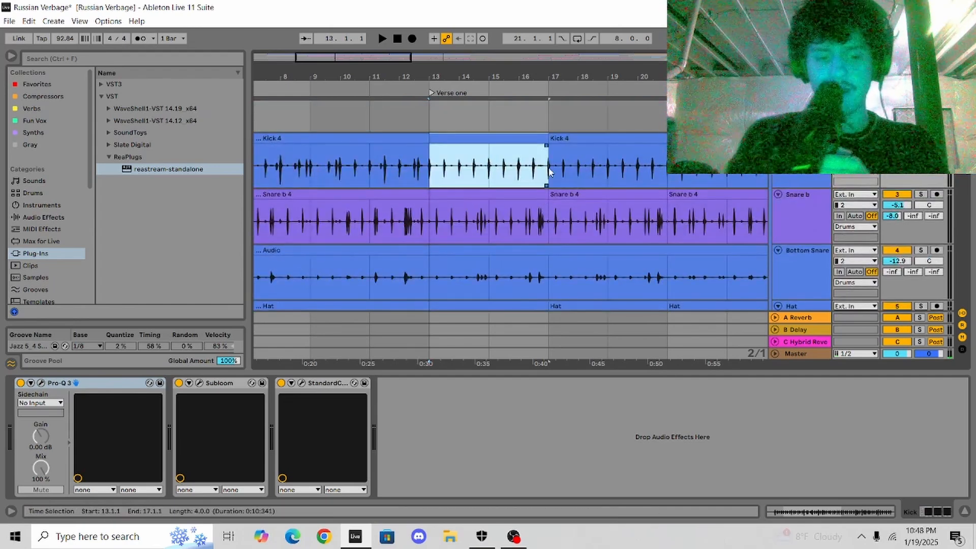
{"action": "key", "text": "ctrl+l"}
{"action": "key", "text": "space"}
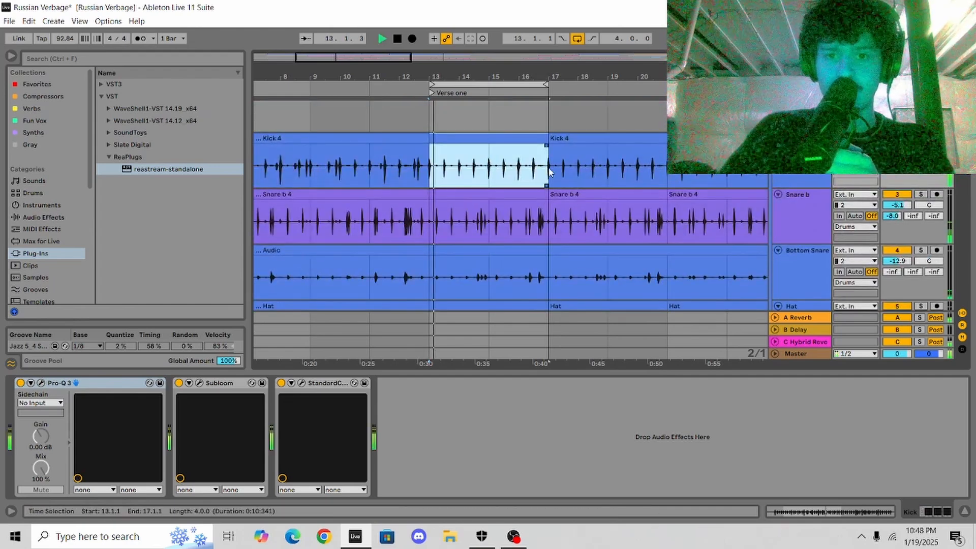
- Extend the loop's end to bar 21, and stop playback with the insert marker returned to bar 13
{"action": "left_click_drag", "start_coordinate": [549, 85], "coordinate": [605, 84]}
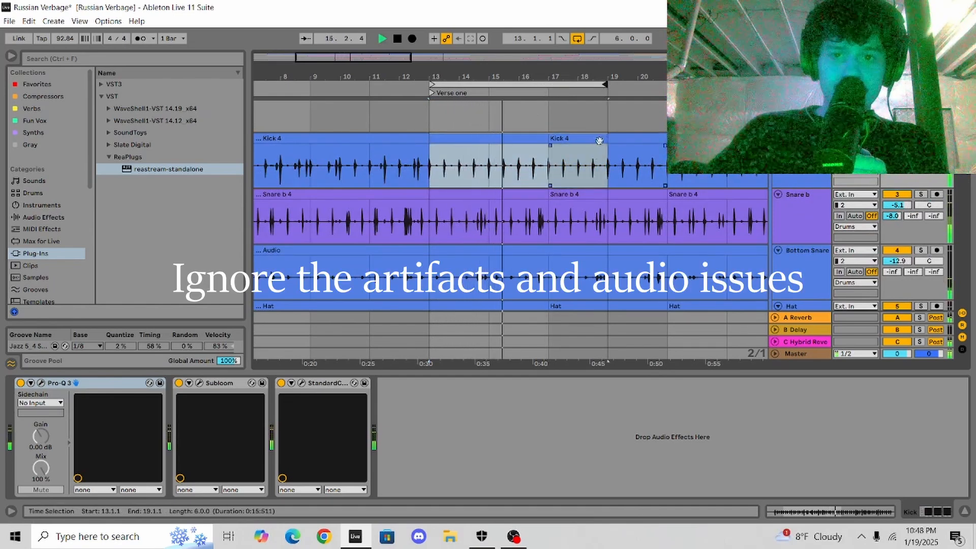
{"action": "left_click_drag", "start_coordinate": [630, 86], "coordinate": [663, 85]}
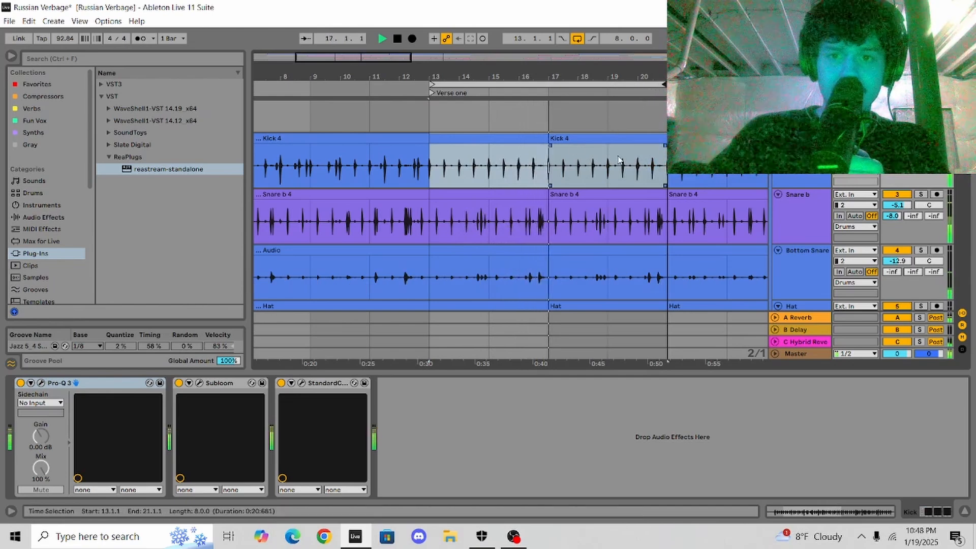
{"action": "left_click", "coordinate": [398, 39]}
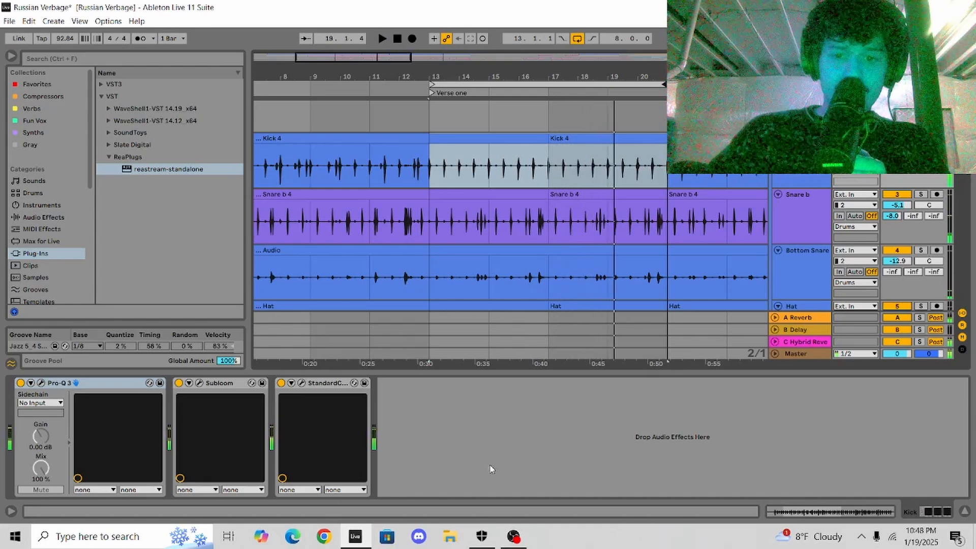
{"action": "left_click", "coordinate": [429, 149]}
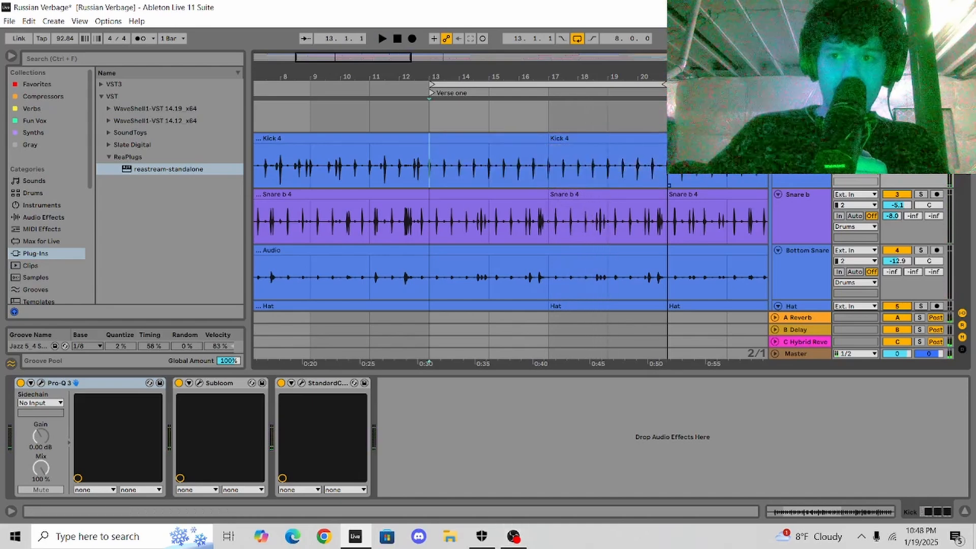
- Change the arrangement grid to a fixed 1 Bar
{"action": "scroll", "coordinate": [430, 167], "scroll_direction": "up", "scroll_amount": 1}
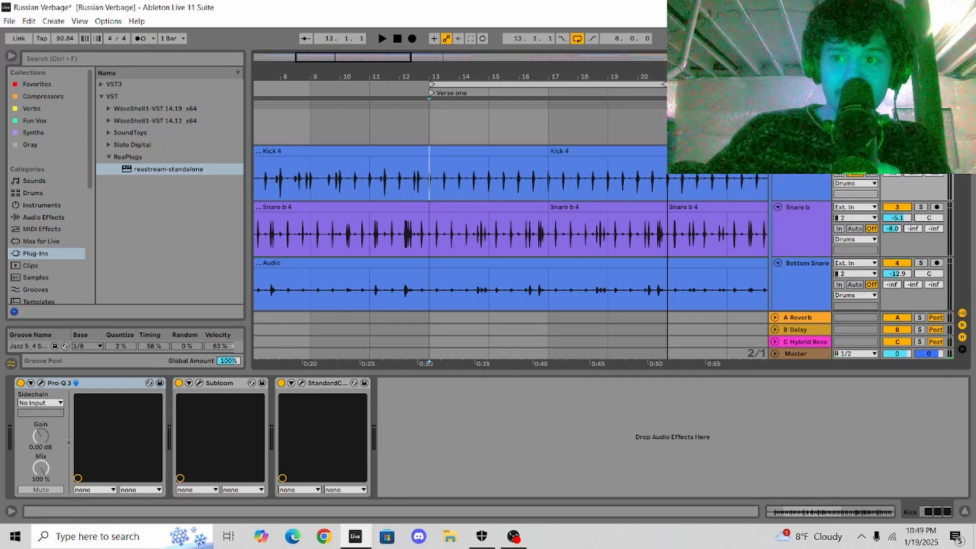
{"action": "scroll", "coordinate": [558, 199], "scroll_direction": "down", "scroll_amount": 1}
{"action": "left_click", "coordinate": [554, 210]}
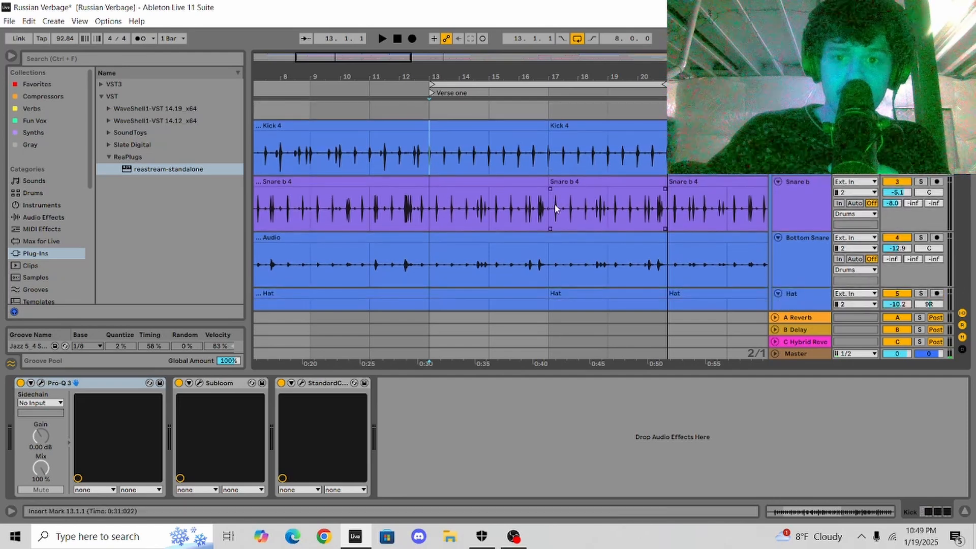
{"action": "scroll", "coordinate": [552, 203], "scroll_direction": "down", "scroll_amount": 2}
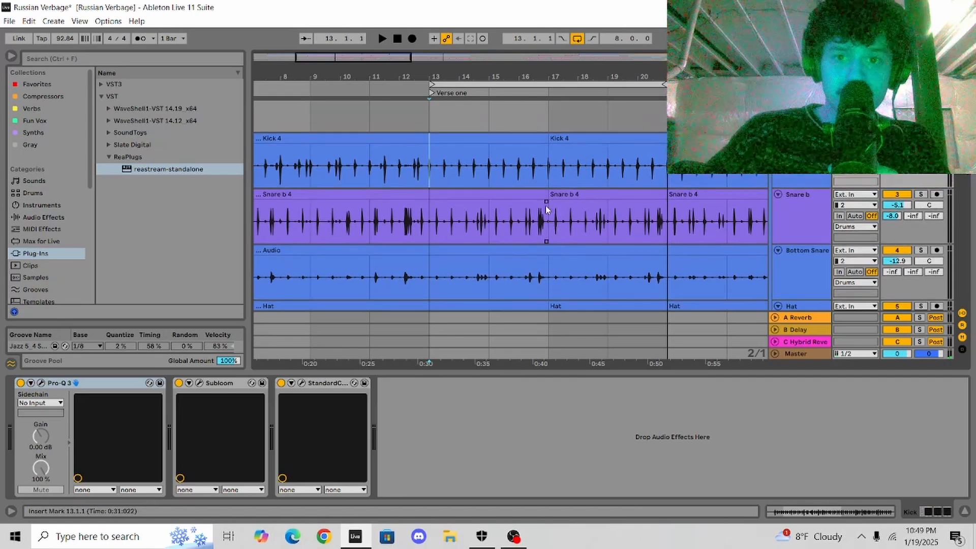
{"action": "scroll", "coordinate": [550, 185], "scroll_direction": "down", "scroll_amount": 4}
{"action": "scroll", "coordinate": [550, 186], "scroll_direction": "up", "scroll_amount": 2}
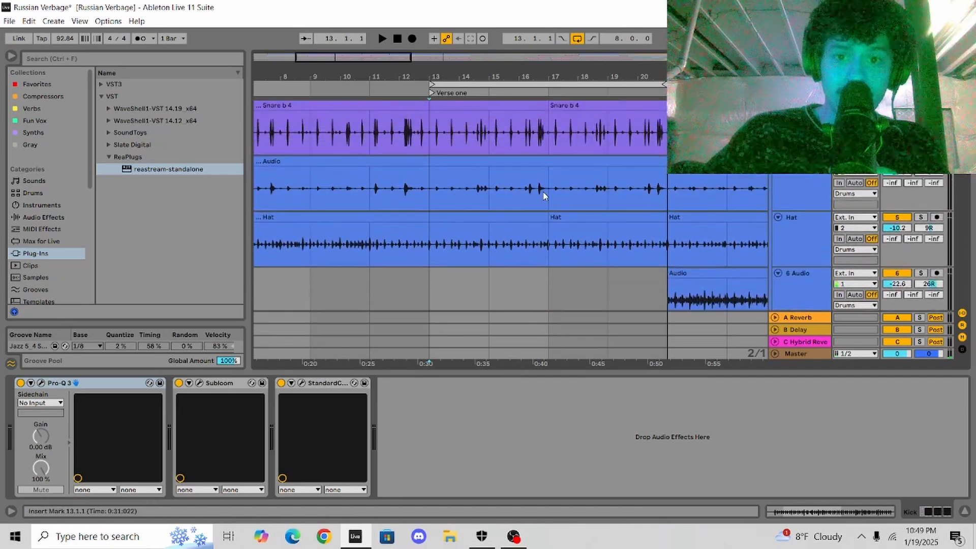
{"action": "right_click", "coordinate": [533, 193]}
{"action": "left_click", "coordinate": [656, 376]}
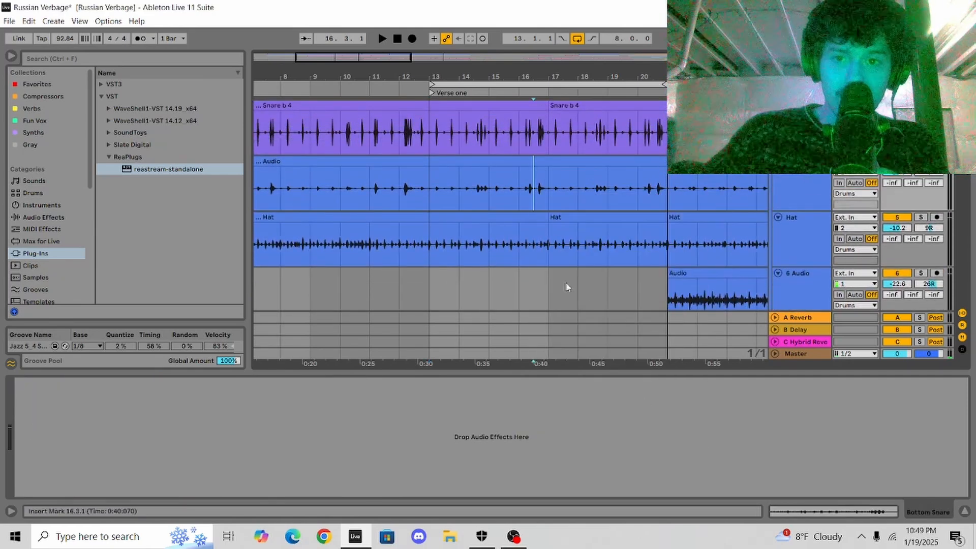
- Place the insert marker at bar 13 on the Bottom Snare track
{"action": "scroll", "coordinate": [567, 285], "scroll_direction": "up", "scroll_amount": 2}
{"action": "left_click", "coordinate": [431, 234]}
{"action": "scroll", "coordinate": [464, 233], "scroll_direction": "up", "scroll_amount": 3}
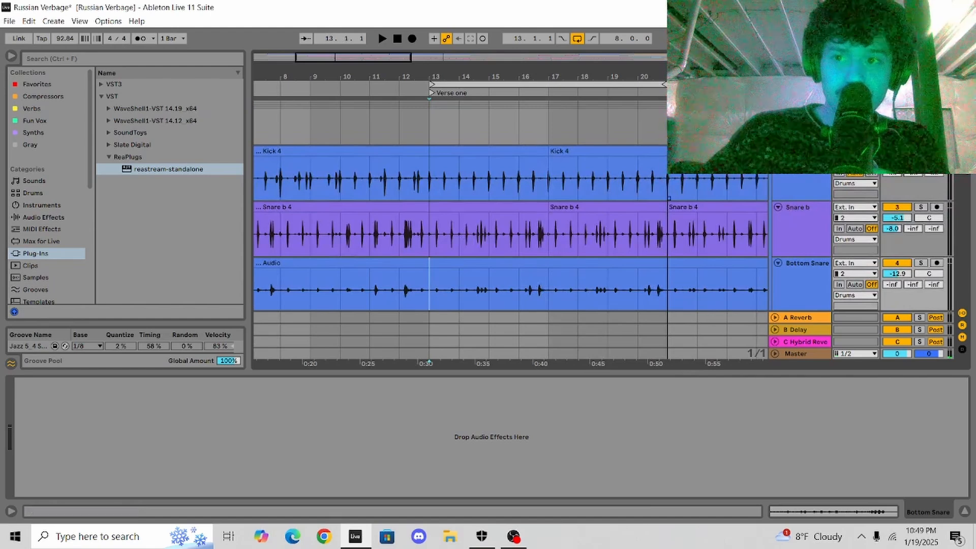
{"action": "scroll", "coordinate": [510, 204], "scroll_direction": "down", "scroll_amount": 3}
{"action": "scroll", "coordinate": [511, 206], "scroll_direction": "up", "scroll_amount": 3}
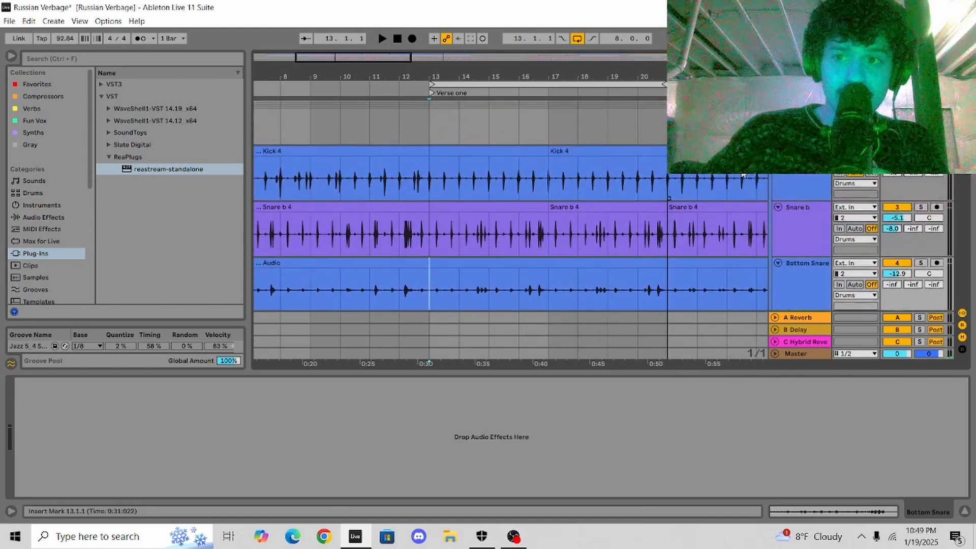
{"action": "scroll", "coordinate": [746, 178], "scroll_direction": "down", "scroll_amount": 3}
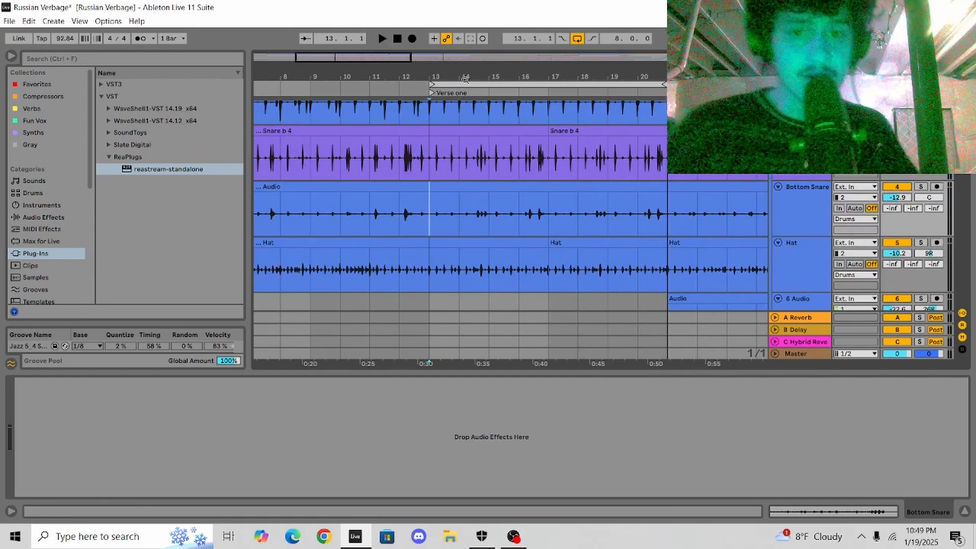
{"action": "scroll", "coordinate": [741, 207], "scroll_direction": "up", "scroll_amount": 3}
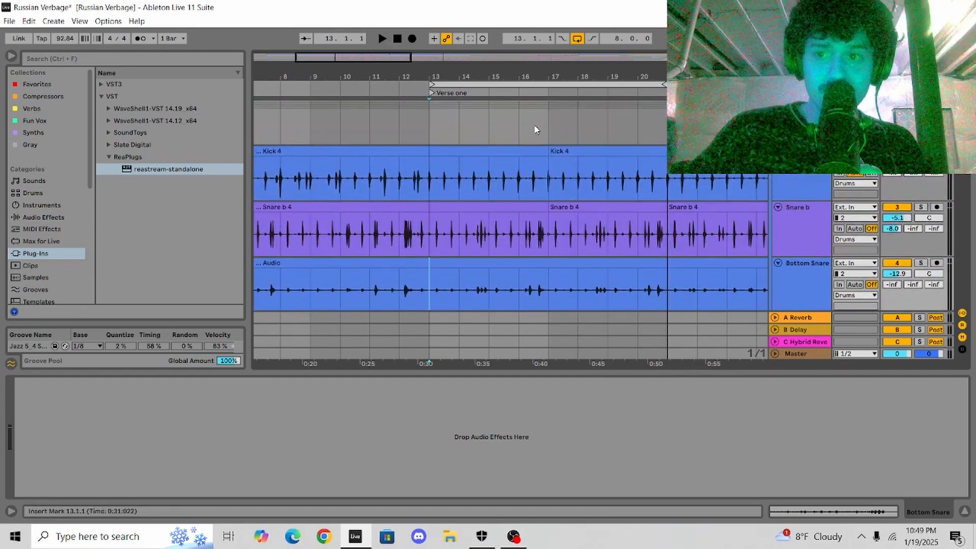
- Play the looped verse section while looking over the drum tracks, and stop playback
{"action": "left_click", "coordinate": [382, 38]}
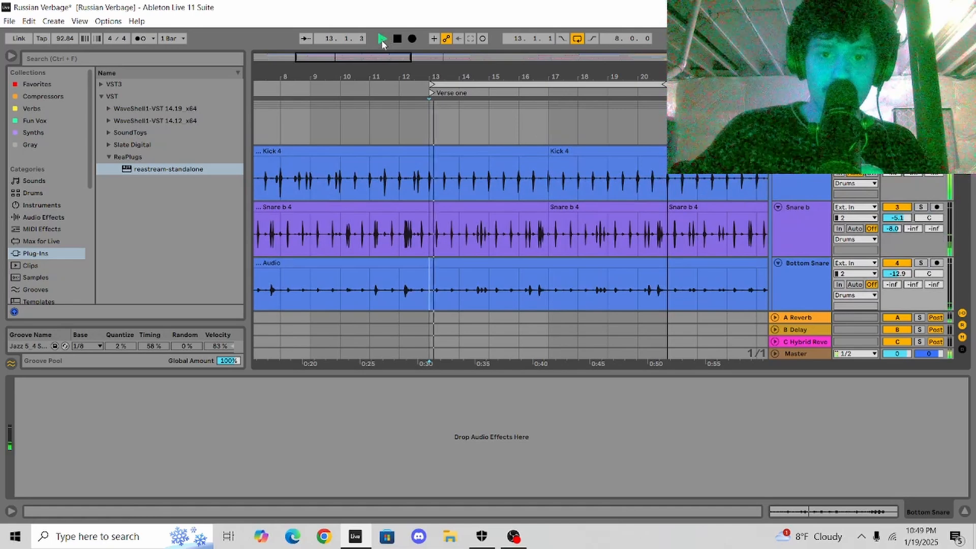
{"action": "scroll", "coordinate": [542, 252], "scroll_direction": "down", "scroll_amount": 2}
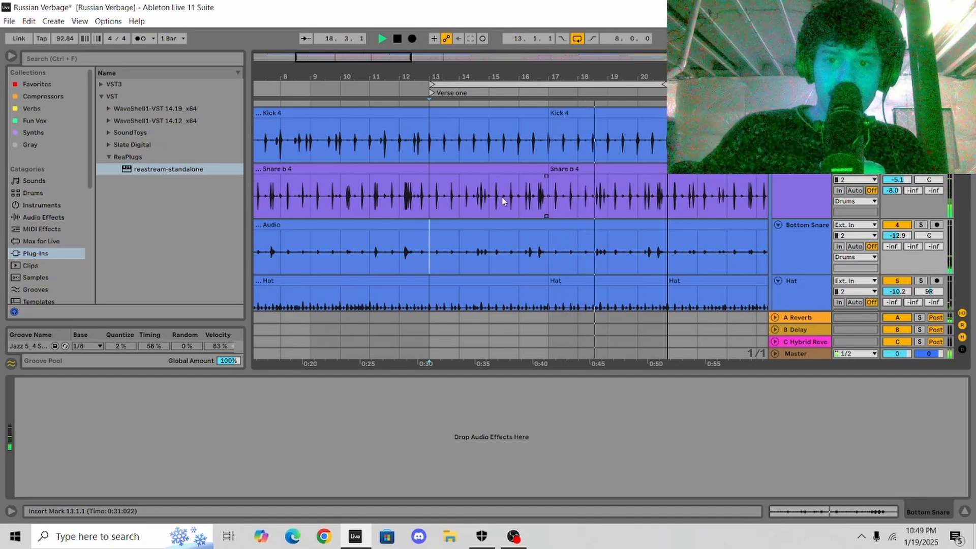
{"action": "scroll", "coordinate": [517, 188], "scroll_direction": "down", "scroll_amount": 2}
{"action": "scroll", "coordinate": [516, 188], "scroll_direction": "down", "scroll_amount": 1}
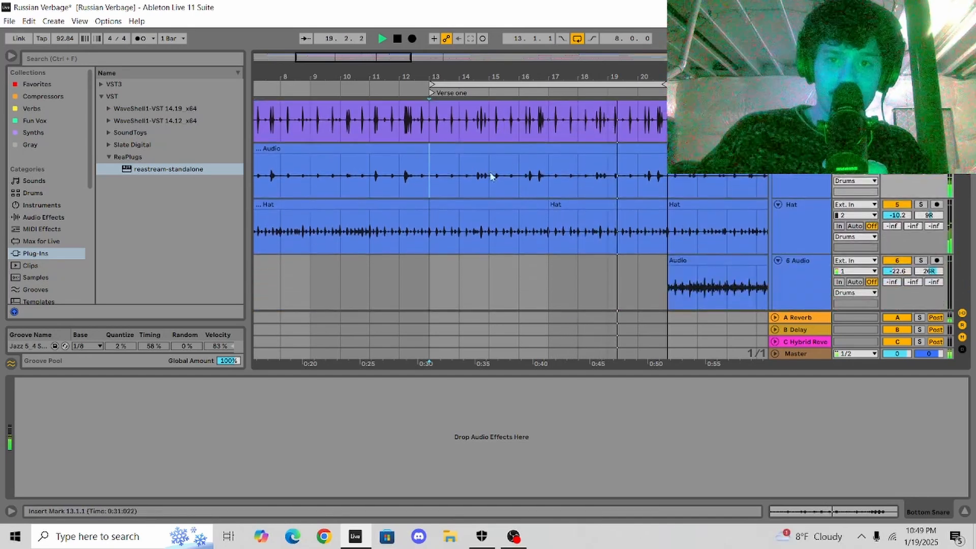
{"action": "scroll", "coordinate": [488, 181], "scroll_direction": "up", "scroll_amount": 3}
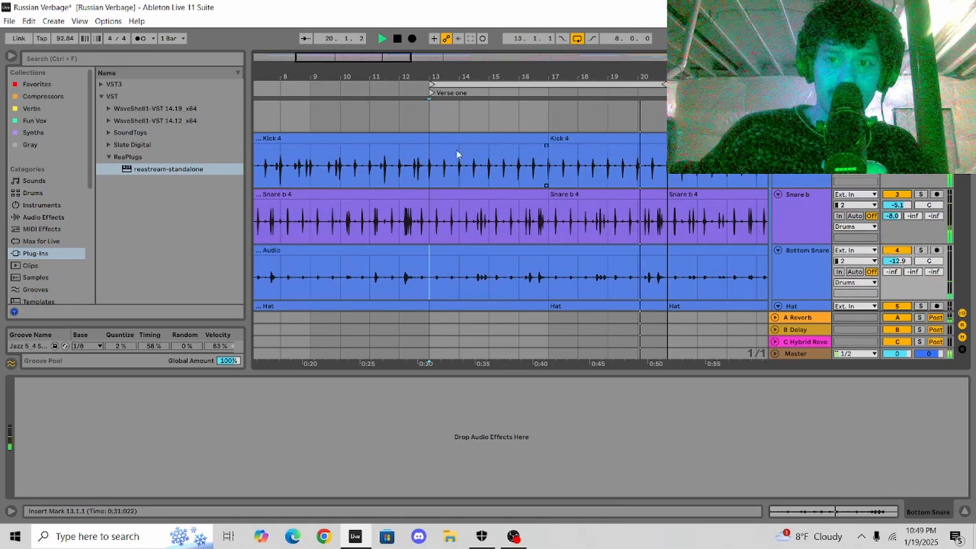
{"action": "left_click", "coordinate": [397, 39]}
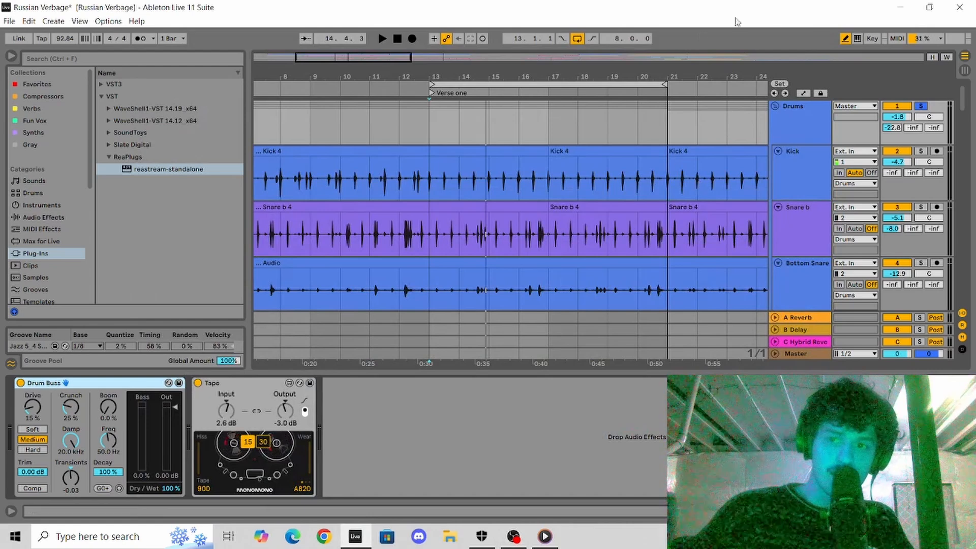
- Place the insert marker at bar 13 on the Kick track and briefly play the loop from there
{"action": "left_click", "coordinate": [816, 116]}
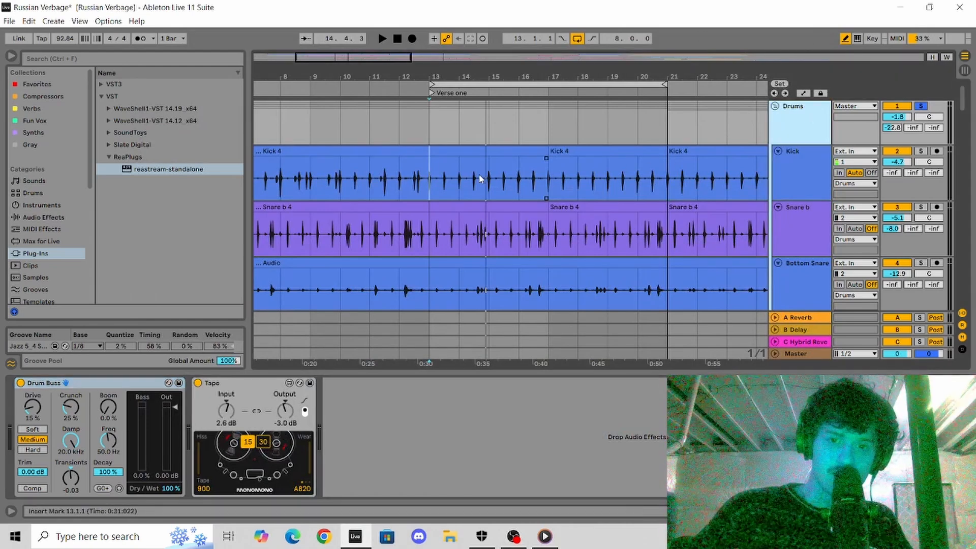
{"action": "left_click", "coordinate": [435, 181]}
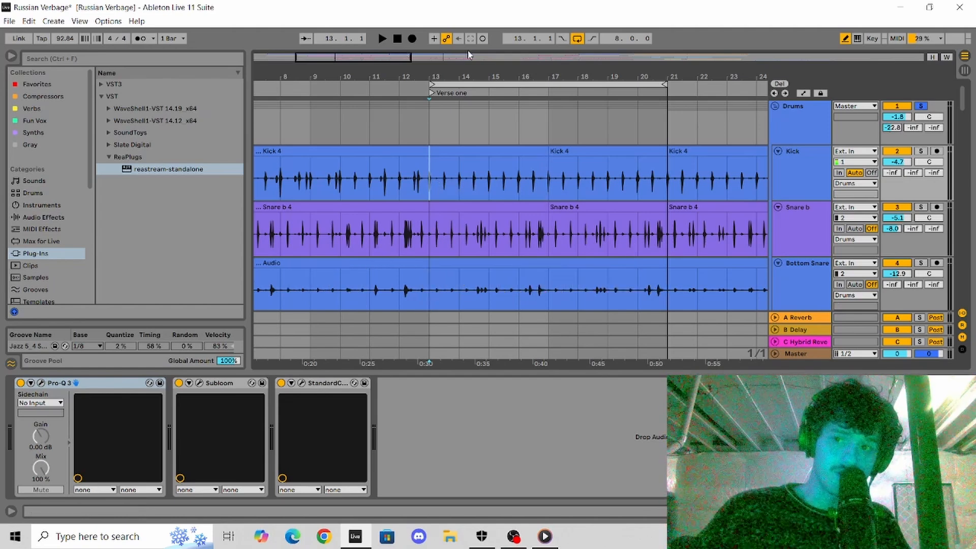
{"action": "left_click", "coordinate": [382, 40]}
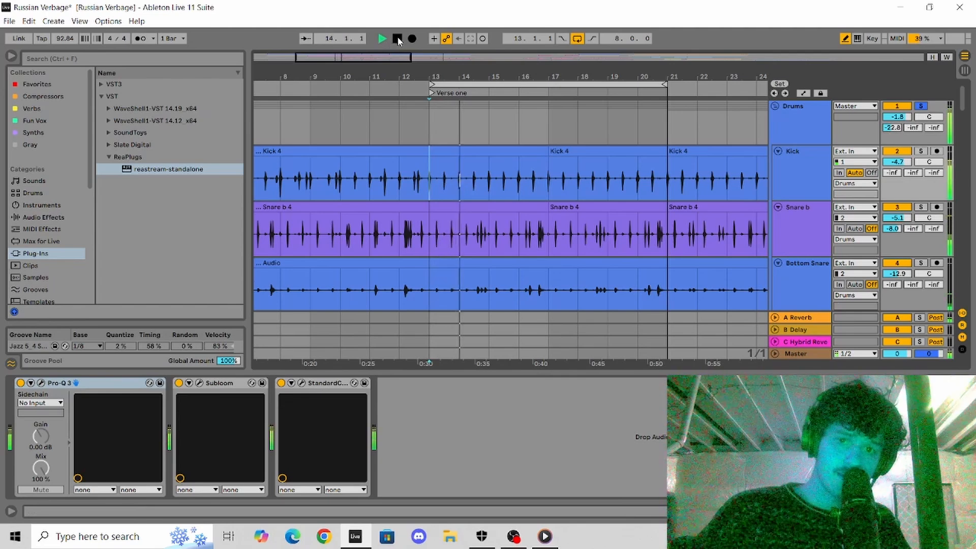
{"action": "left_click", "coordinate": [397, 39]}
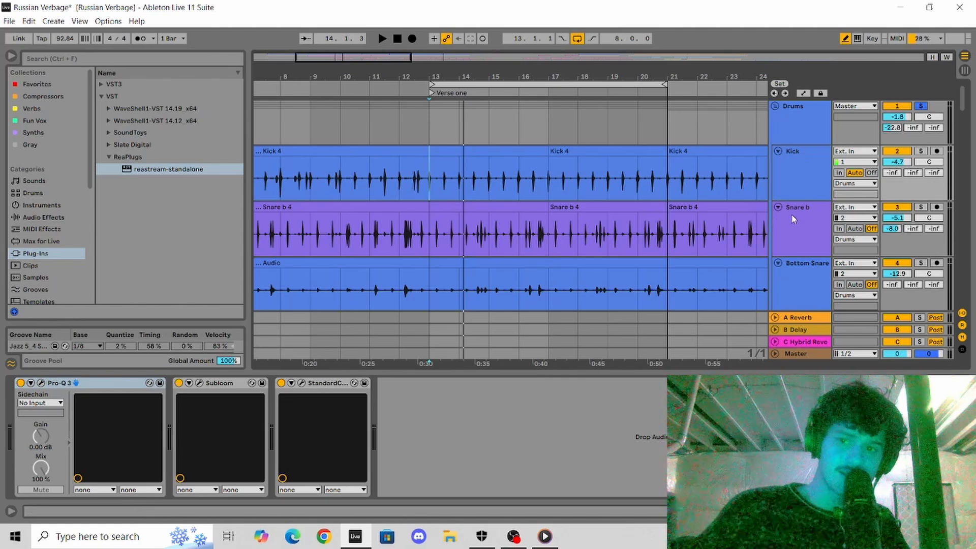
- Examine the Drums group's device chain, selecting its Tape device, and show the Kick track's devices
{"action": "scroll", "coordinate": [791, 218], "scroll_direction": "down", "scroll_amount": 5}
{"action": "scroll", "coordinate": [796, 230], "scroll_direction": "up", "scroll_amount": 3}
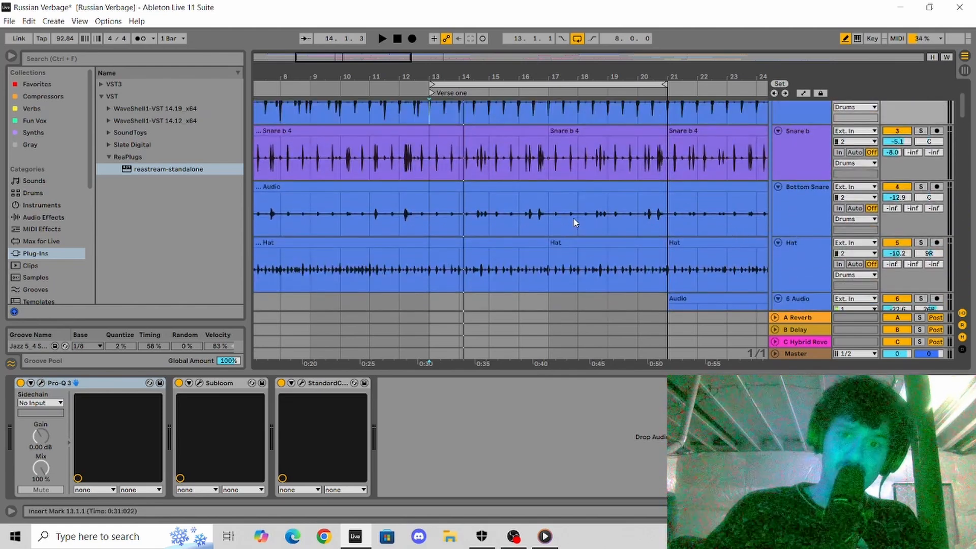
{"action": "scroll", "coordinate": [573, 224], "scroll_direction": "up", "scroll_amount": 3}
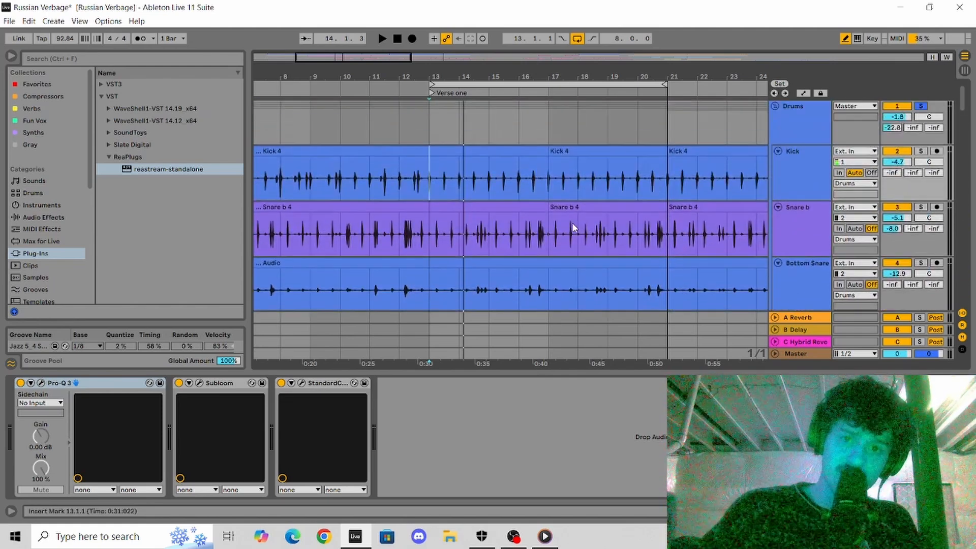
{"action": "left_click", "coordinate": [807, 129]}
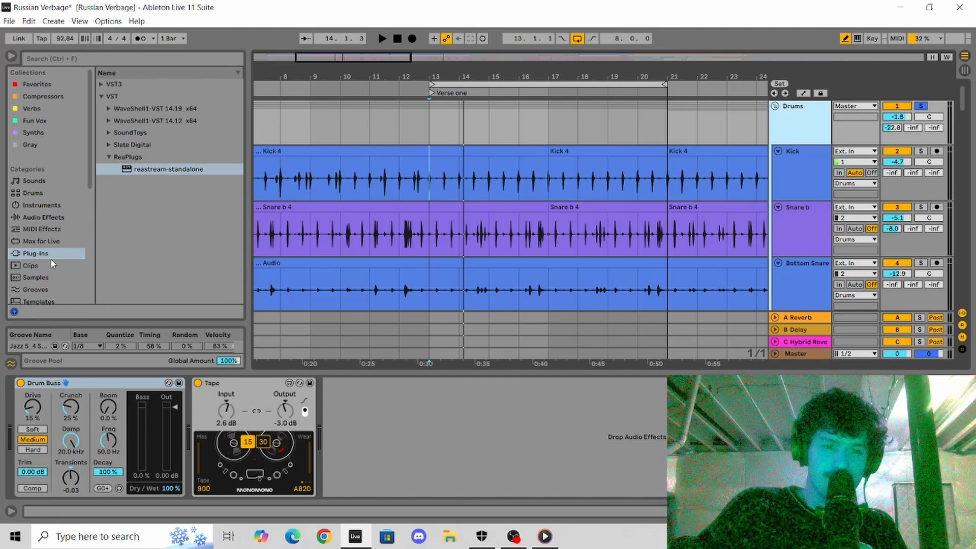
{"action": "left_click", "coordinate": [34, 254]}
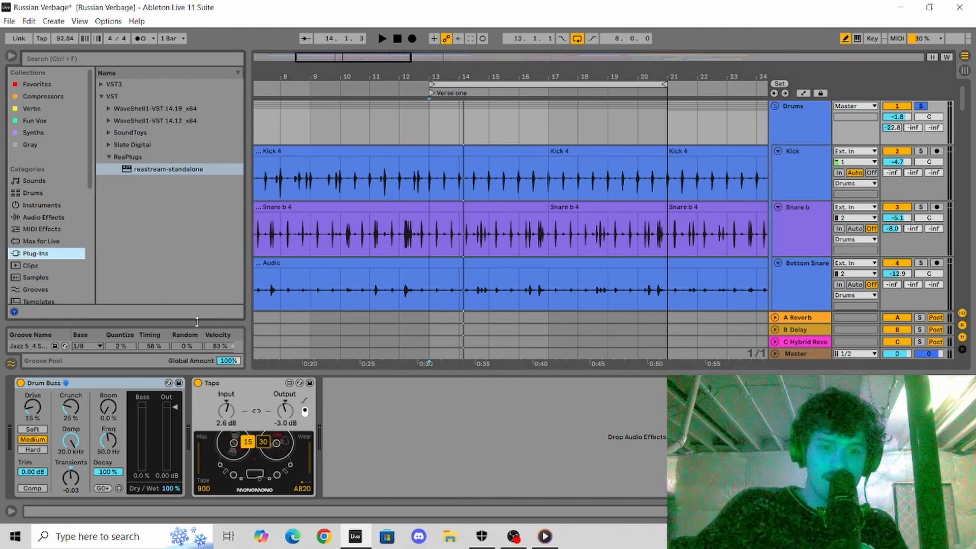
{"action": "left_click", "coordinate": [245, 384]}
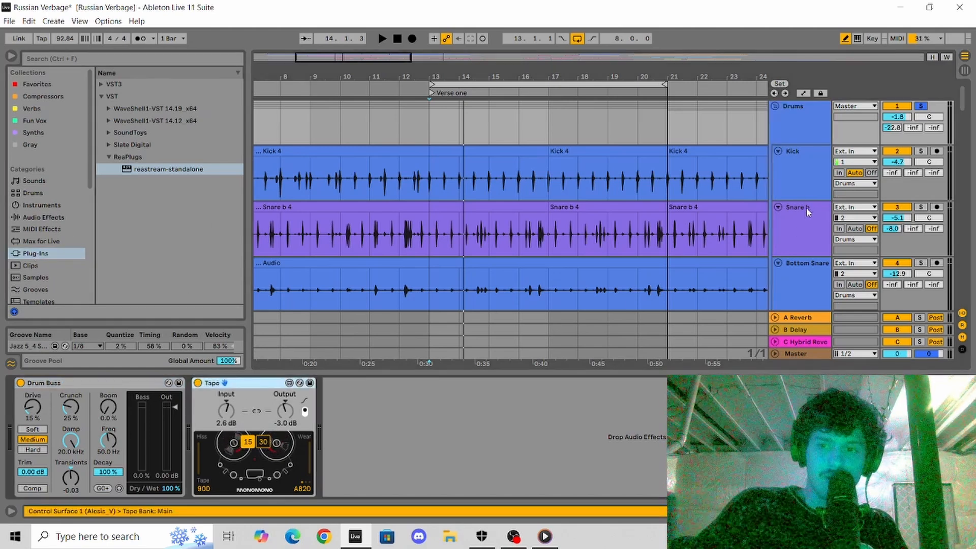
{"action": "left_click", "coordinate": [804, 181]}
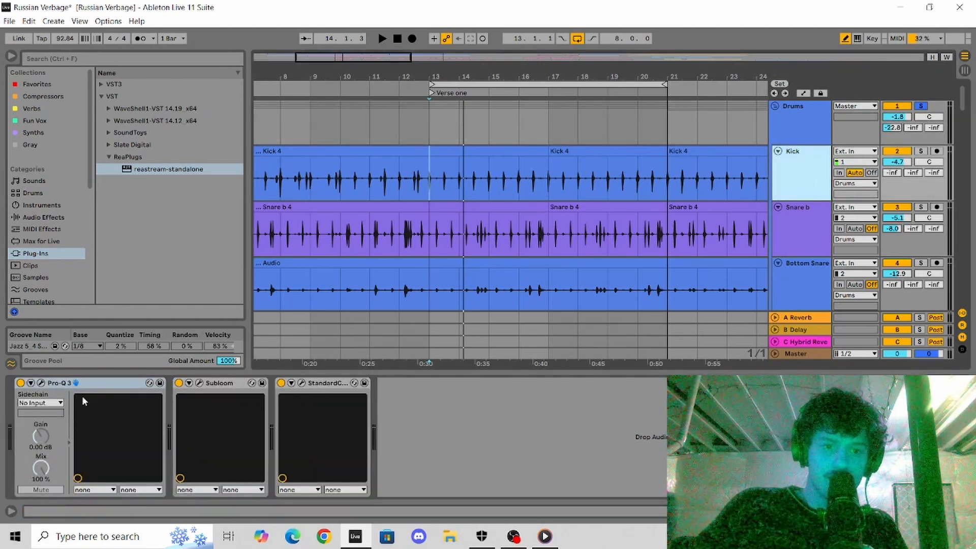
- Examine the Kick track's Pro-Q 3 equalizer, close it, and open the track's Subloom plug-in
{"action": "left_click", "coordinate": [41, 383]}
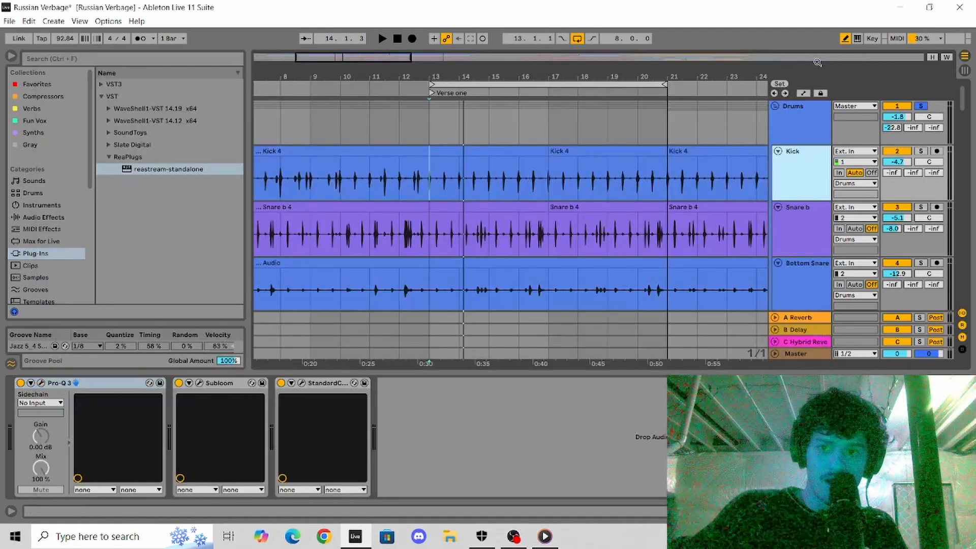
{"action": "left_click", "coordinate": [815, 64]}
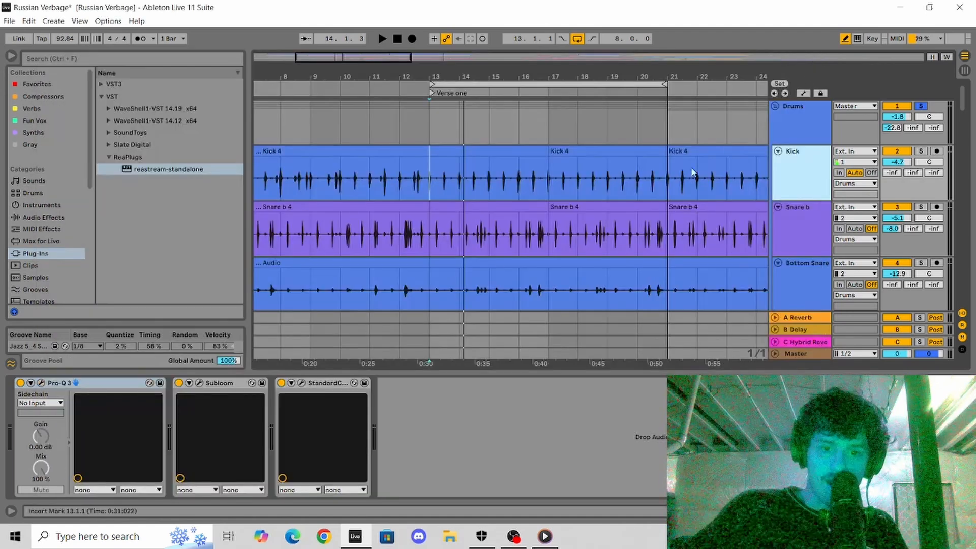
{"action": "left_click", "coordinate": [200, 384]}
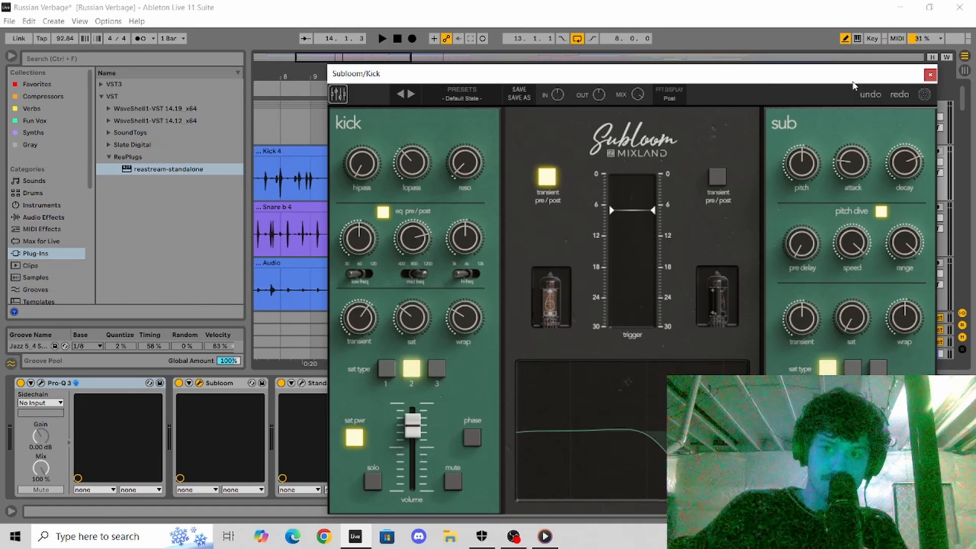
{"action": "left_click_drag", "start_coordinate": [854, 82], "coordinate": [651, 50]}
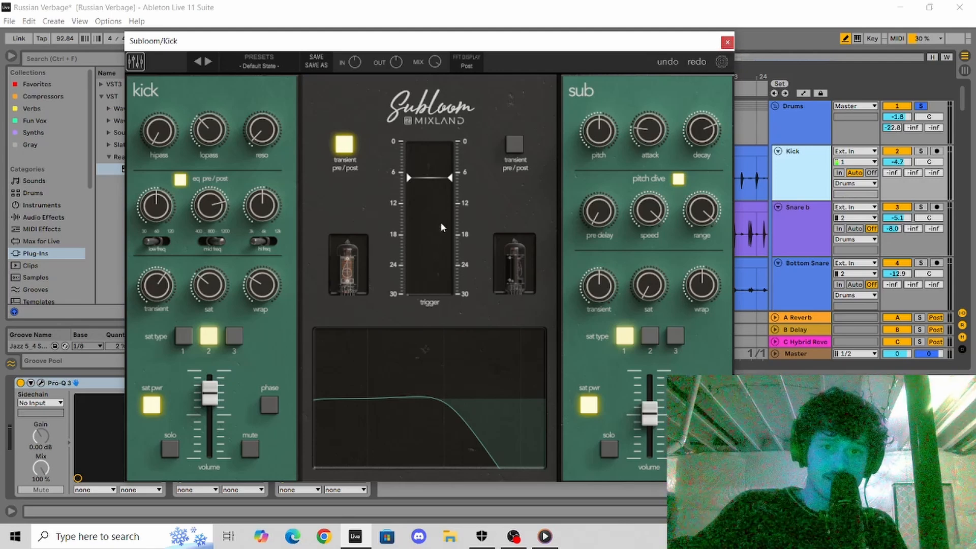
- Solo the Kick track and play the verse loop with the Subloom window moved clear of the device chain
{"action": "left_click", "coordinate": [920, 151]}
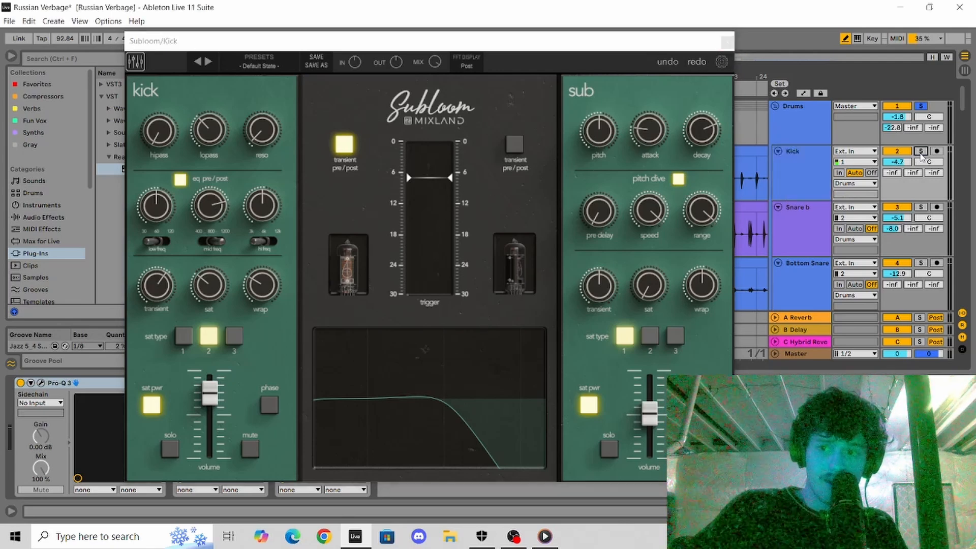
{"action": "left_click", "coordinate": [540, 44]}
{"action": "left_click_drag", "start_coordinate": [538, 45], "coordinate": [806, 77]}
{"action": "left_click", "coordinate": [382, 39]}
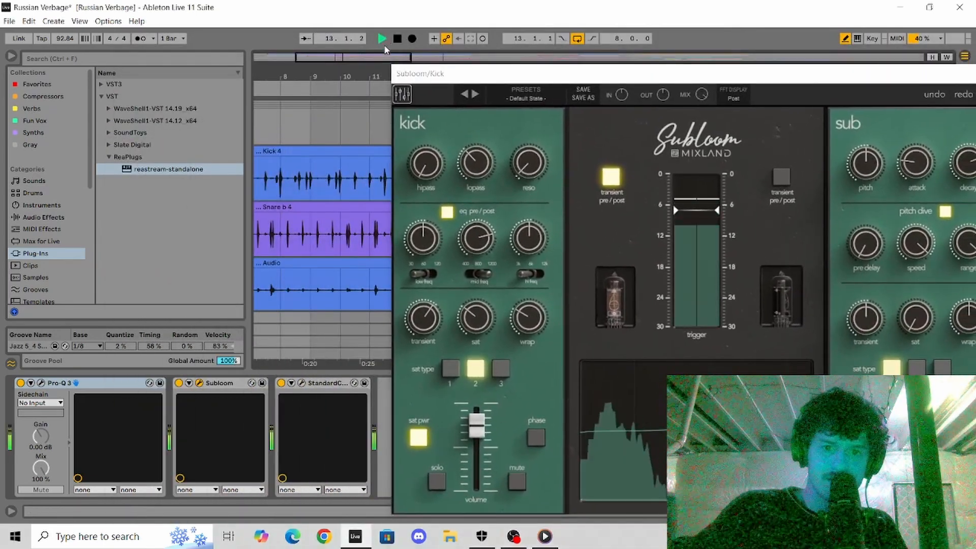
- Compare the kick with Subloom bypassed and re-enabled during playback, close the plug-in, and stop playback
{"action": "left_click", "coordinate": [180, 384]}
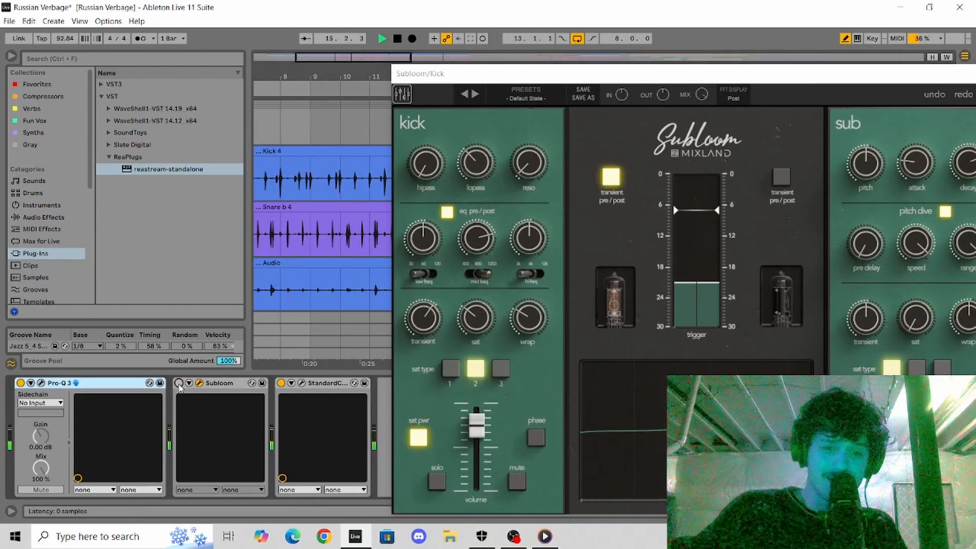
{"action": "left_click", "coordinate": [180, 384]}
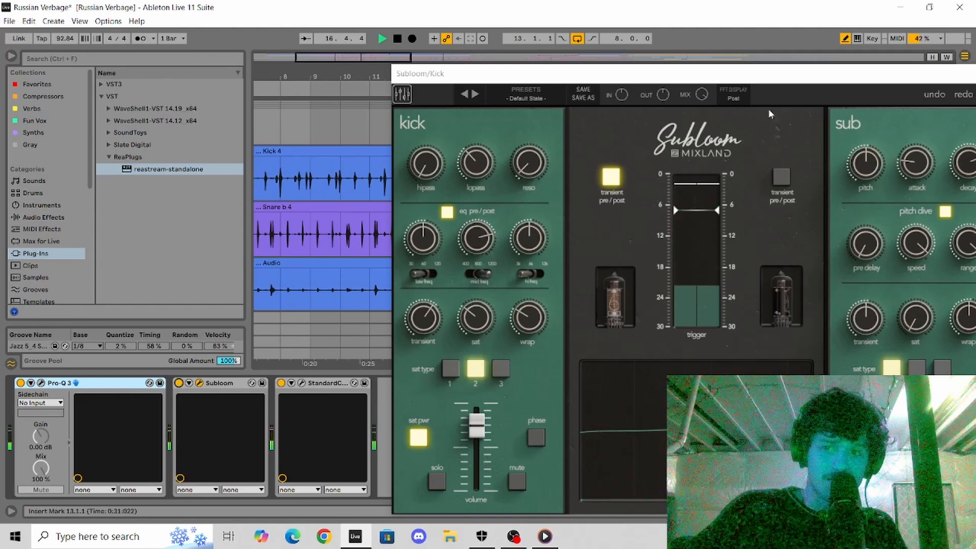
{"action": "left_click_drag", "start_coordinate": [821, 77], "coordinate": [604, 109]}
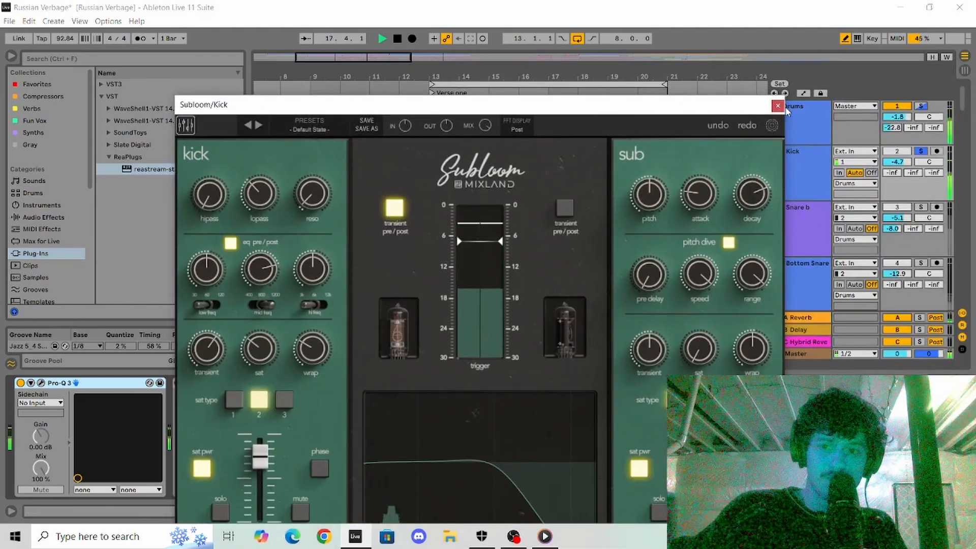
{"action": "left_click", "coordinate": [778, 106]}
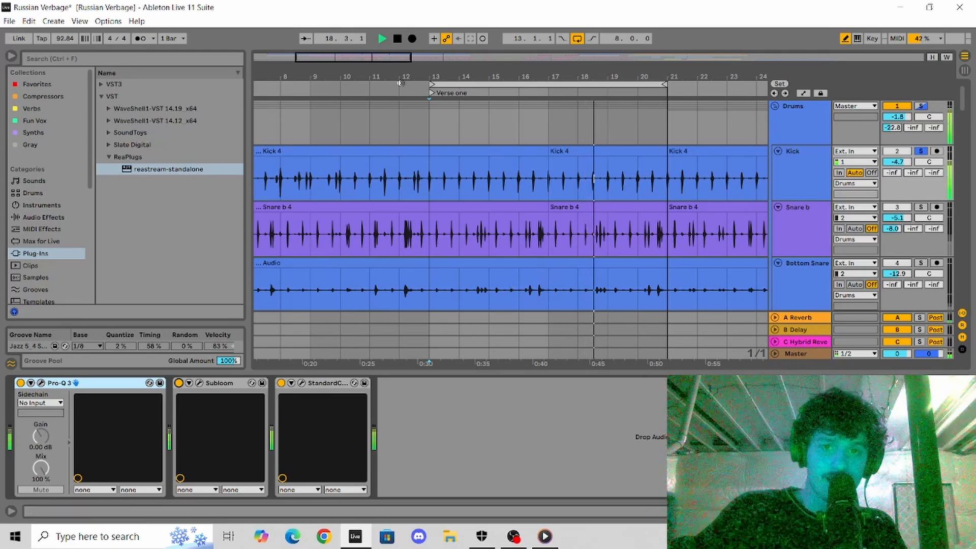
{"action": "left_click", "coordinate": [397, 39]}
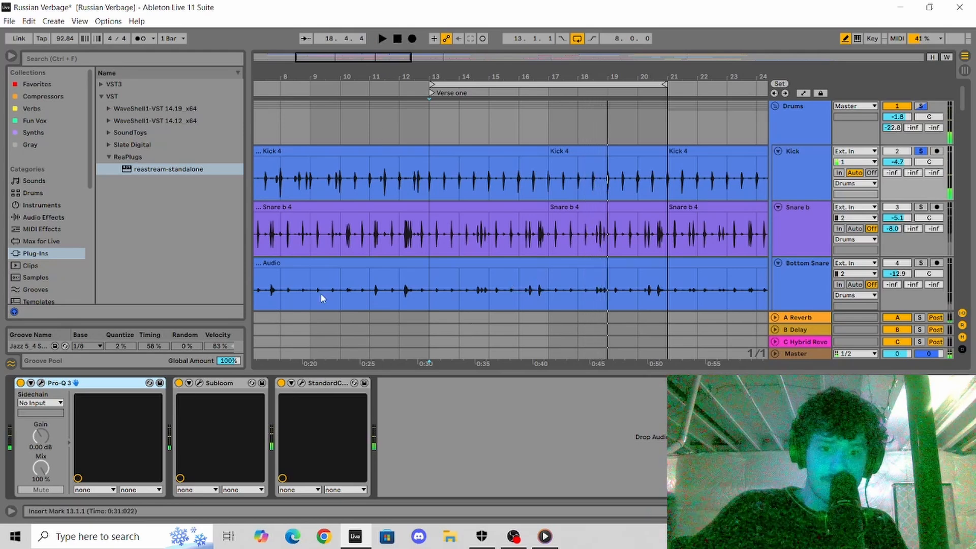
- Examine the clipping settings in the Kick track's StandardCLIP plug-in and close it
{"action": "left_click", "coordinate": [301, 383]}
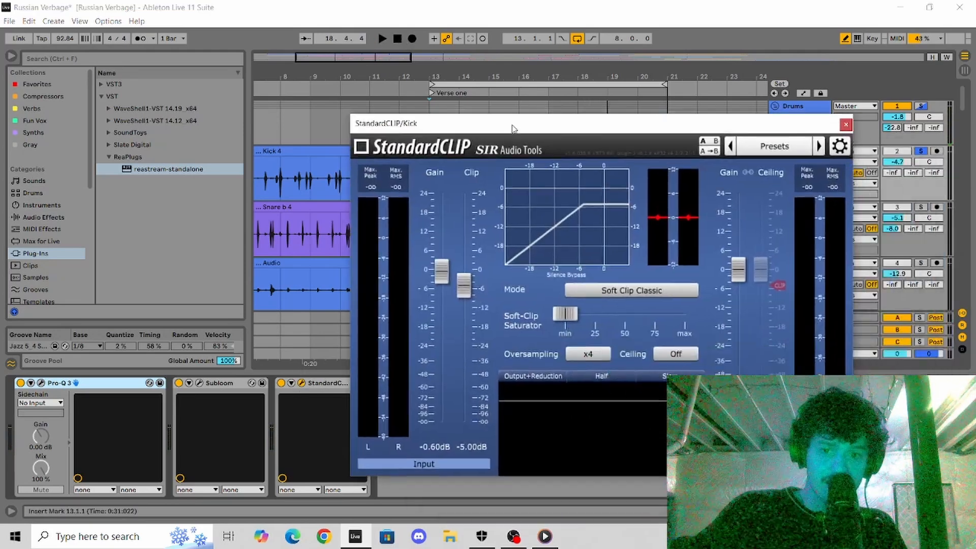
{"action": "left_click_drag", "start_coordinate": [512, 128], "coordinate": [388, 82]}
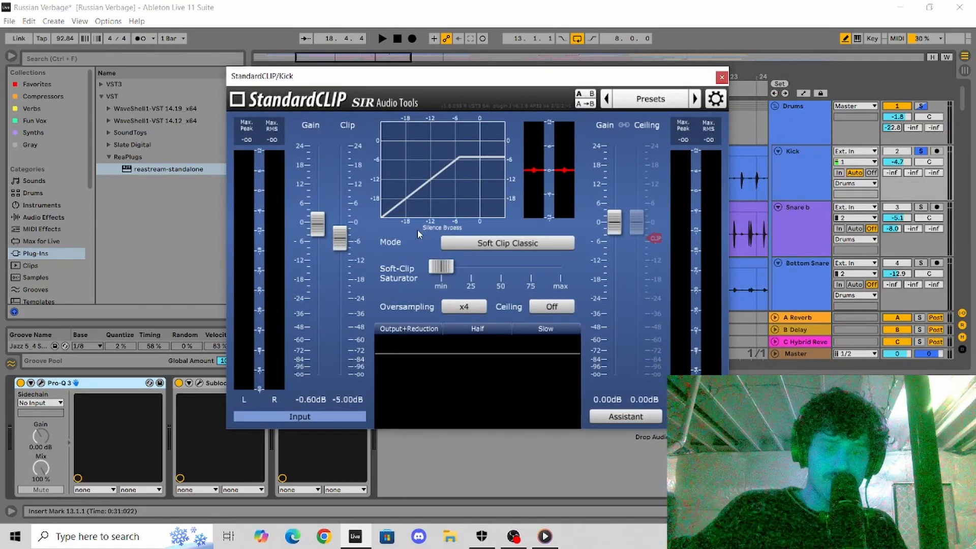
{"action": "mouse_move", "coordinate": [366, 238]}
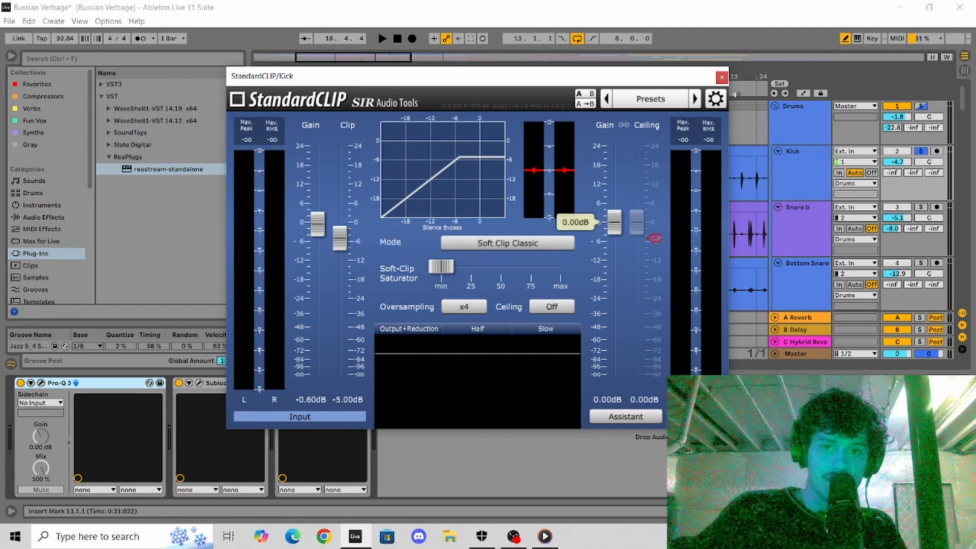
{"action": "left_click", "coordinate": [722, 77]}
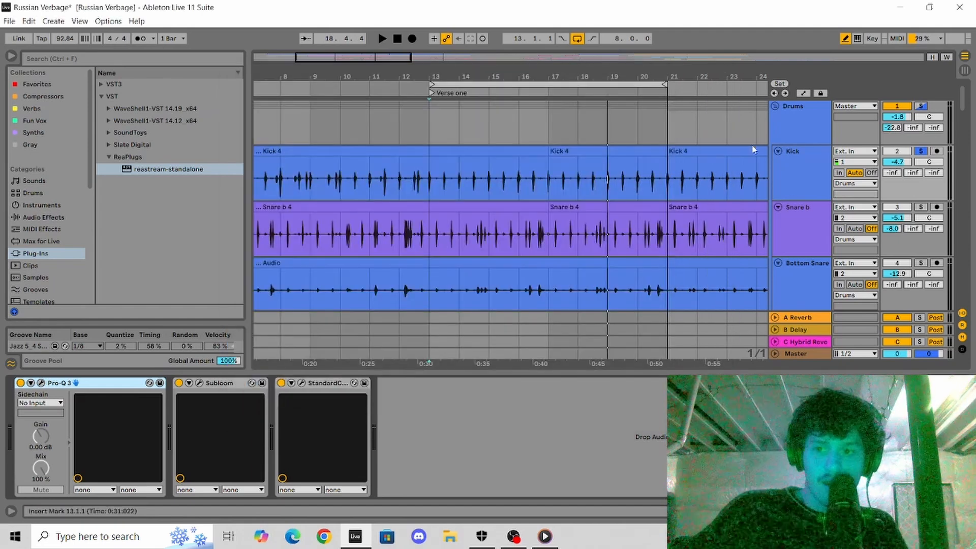
- Solo the Snare b track and check the Hybrid Reverb's EQ and reverb settings on the A Reverb return
{"action": "left_click", "coordinate": [803, 247]}
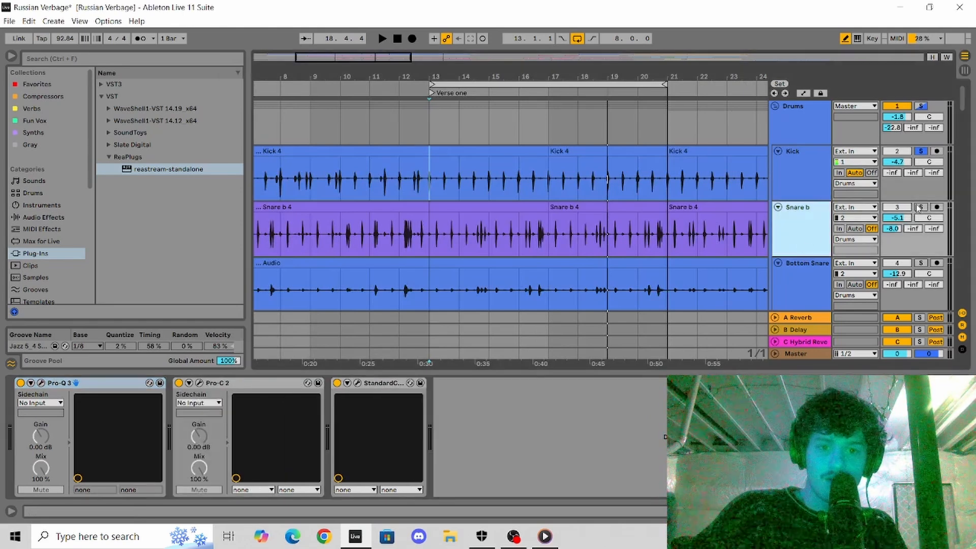
{"action": "left_click", "coordinate": [919, 208]}
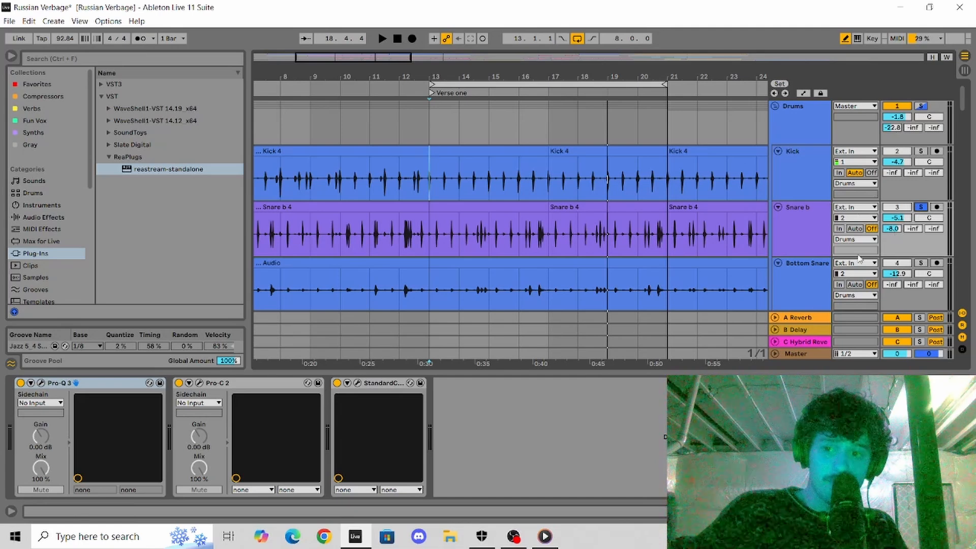
{"action": "left_click", "coordinate": [811, 318]}
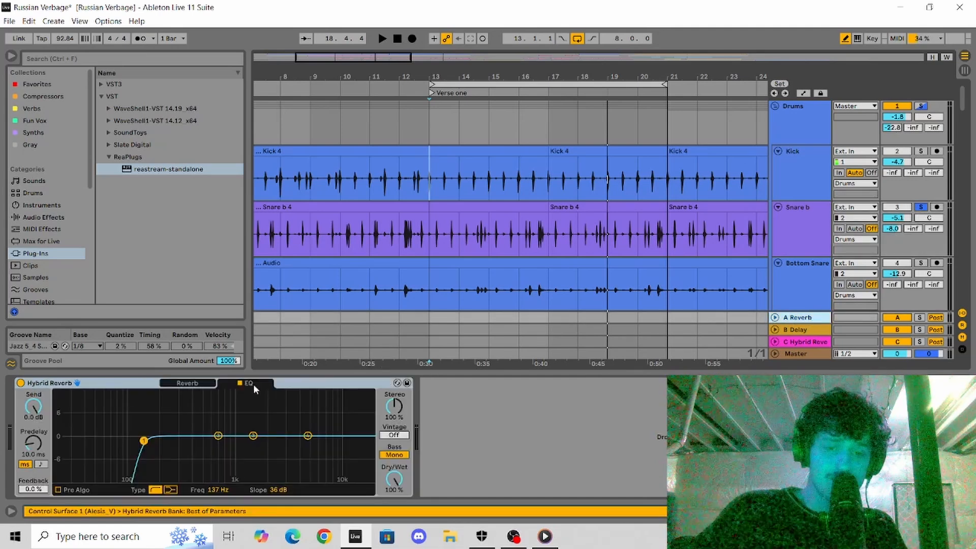
{"action": "left_click", "coordinate": [197, 382]}
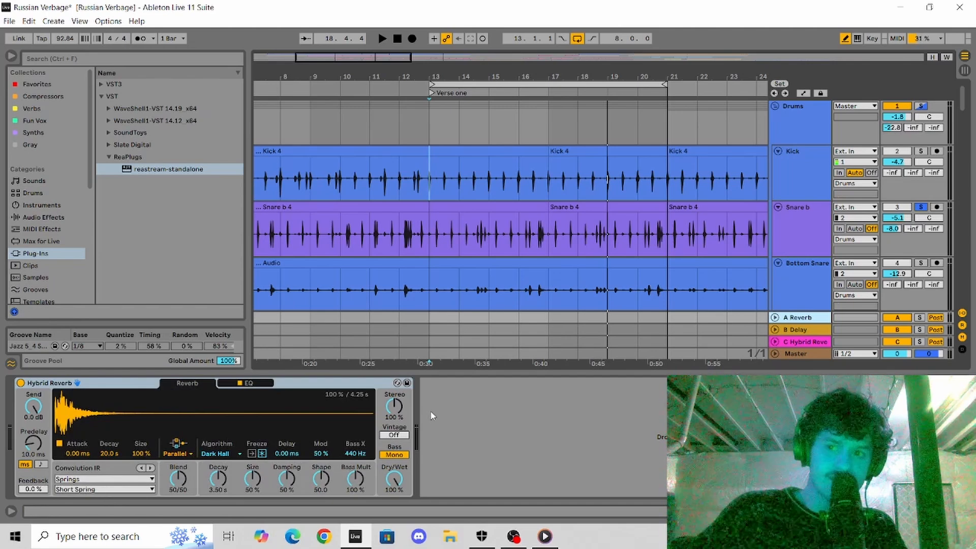
{"action": "left_click", "coordinate": [797, 224]}
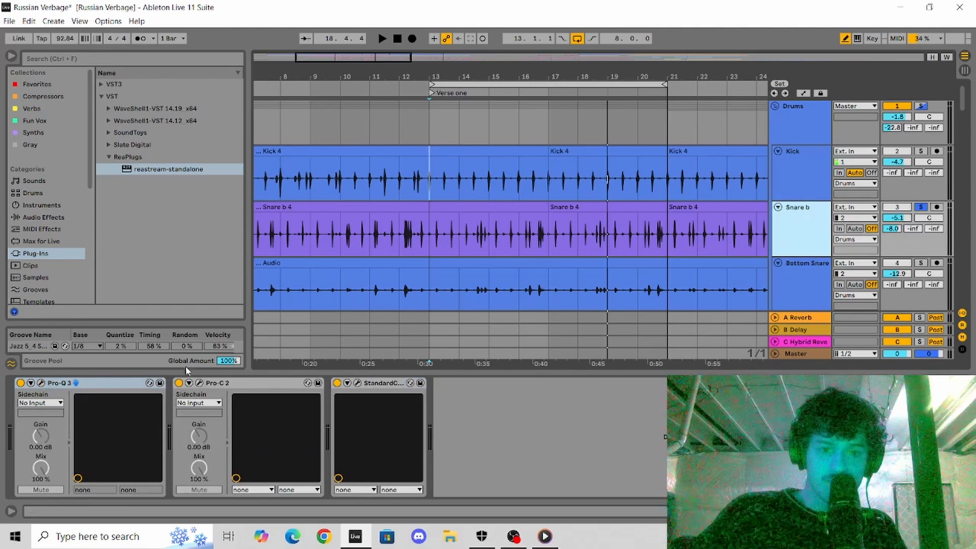
- Examine the low-cut and high-shelf bands in the Snare b track's Pro-Q 3 equalizer and close it
{"action": "left_click", "coordinate": [41, 383]}
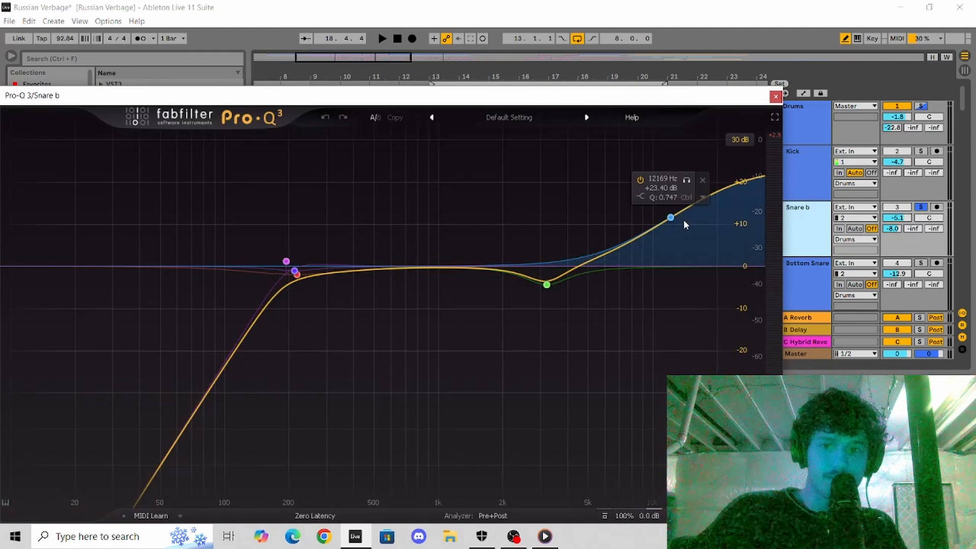
{"action": "left_click", "coordinate": [776, 97]}
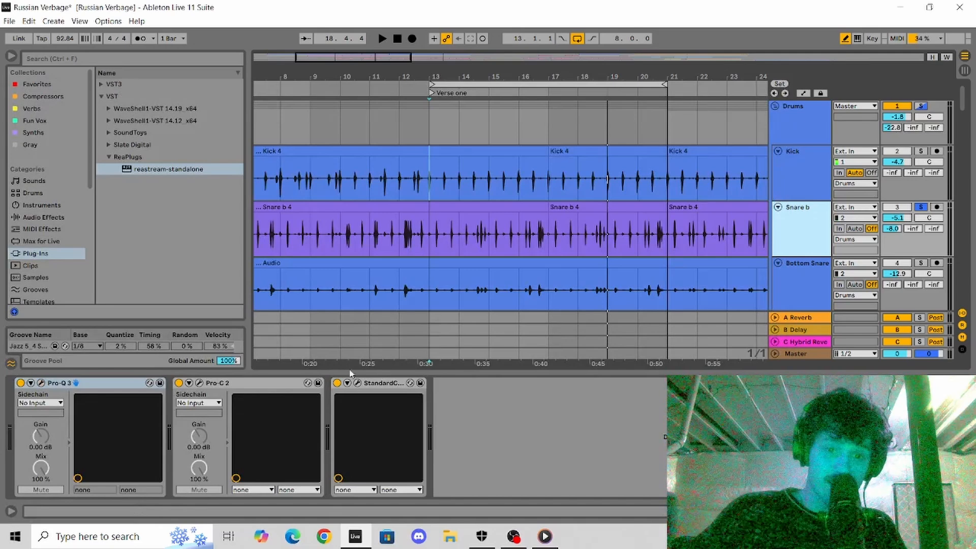
{"action": "left_click", "coordinate": [793, 185]}
{"action": "left_click", "coordinate": [797, 217]}
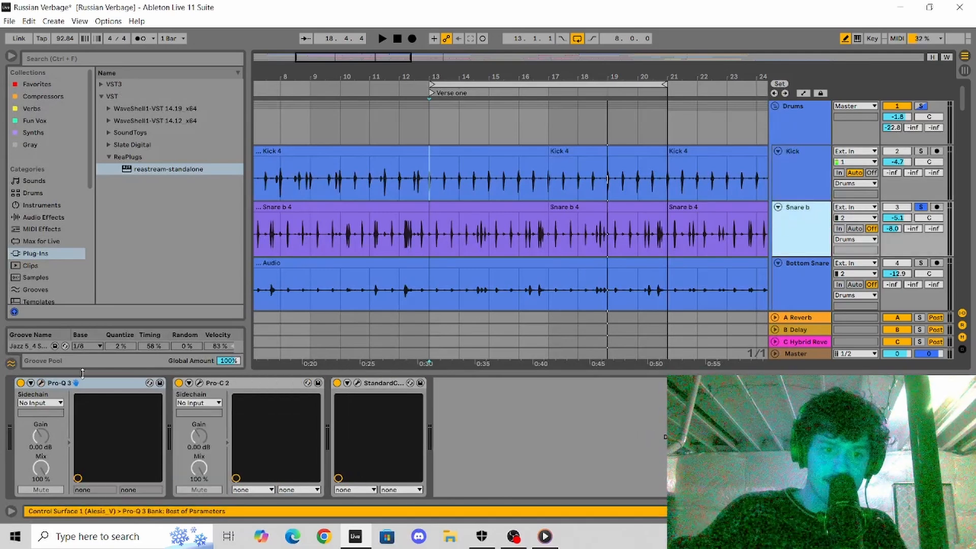
{"action": "left_click", "coordinate": [42, 384]}
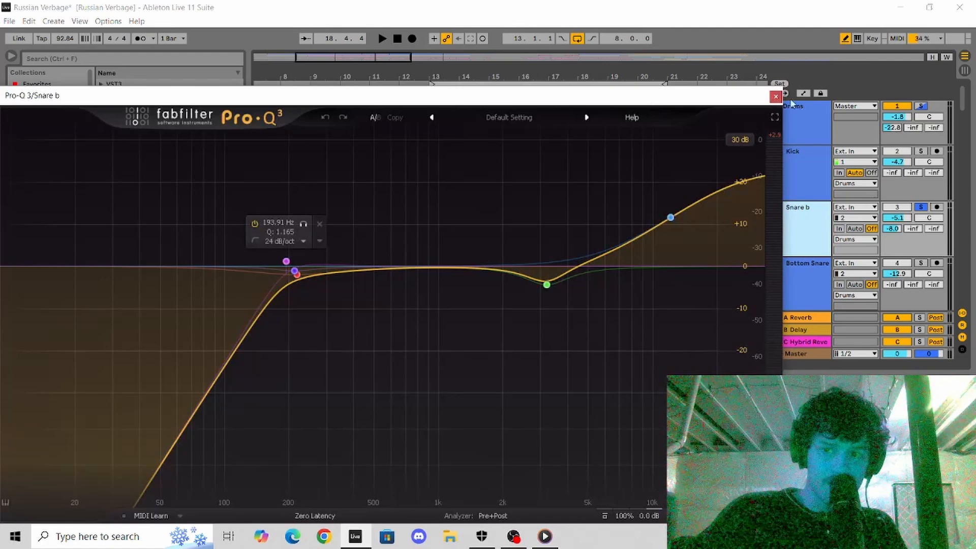
{"action": "left_click", "coordinate": [776, 97]}
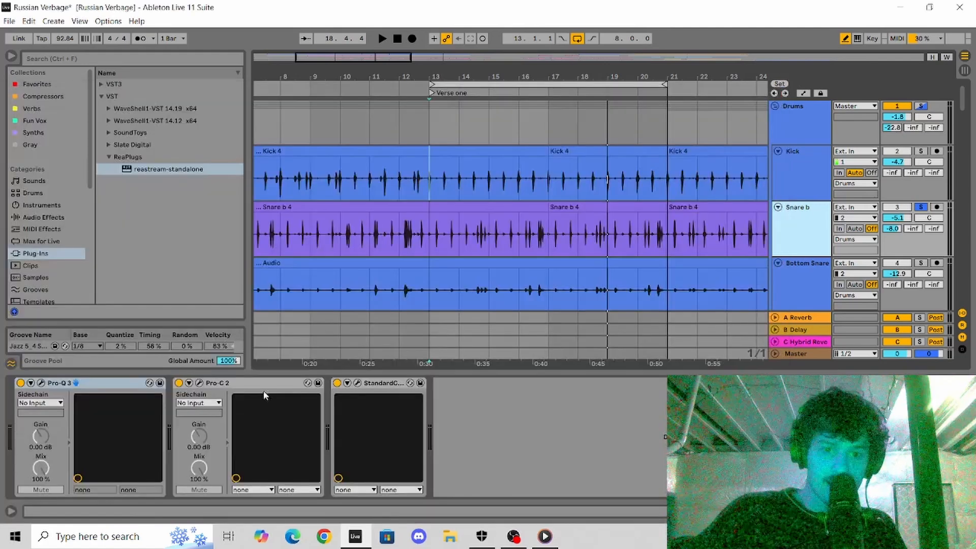
- Review the Snare b track's Pro-C 2 compressor and StandardCLIP settings, closing each plug-in
{"action": "left_click", "coordinate": [199, 383]}
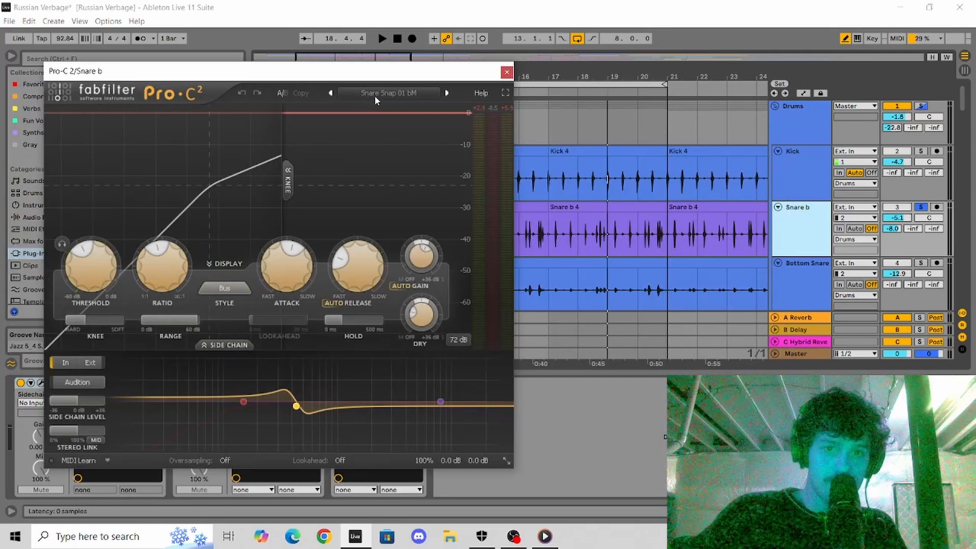
{"action": "left_click", "coordinate": [506, 75]}
{"action": "left_click", "coordinate": [357, 383]}
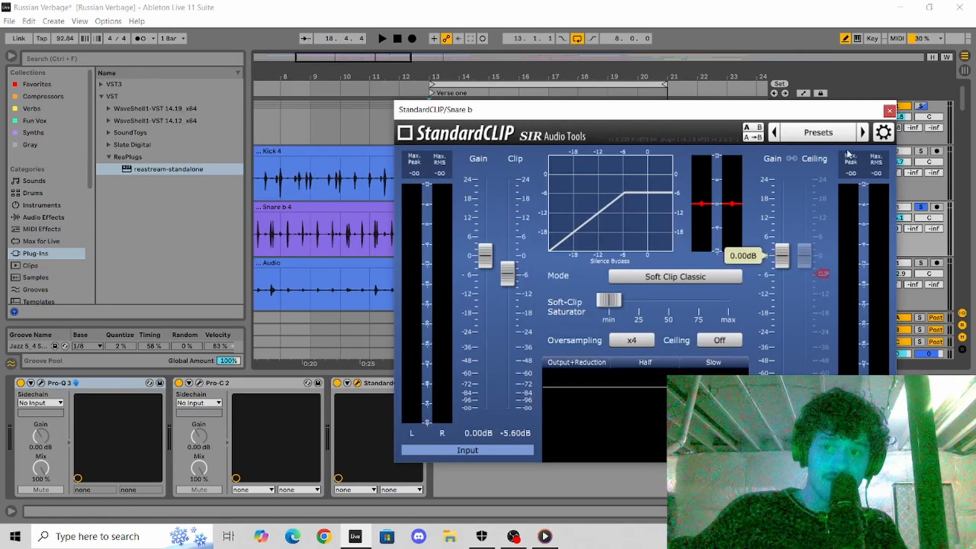
{"action": "left_click", "coordinate": [890, 111]}
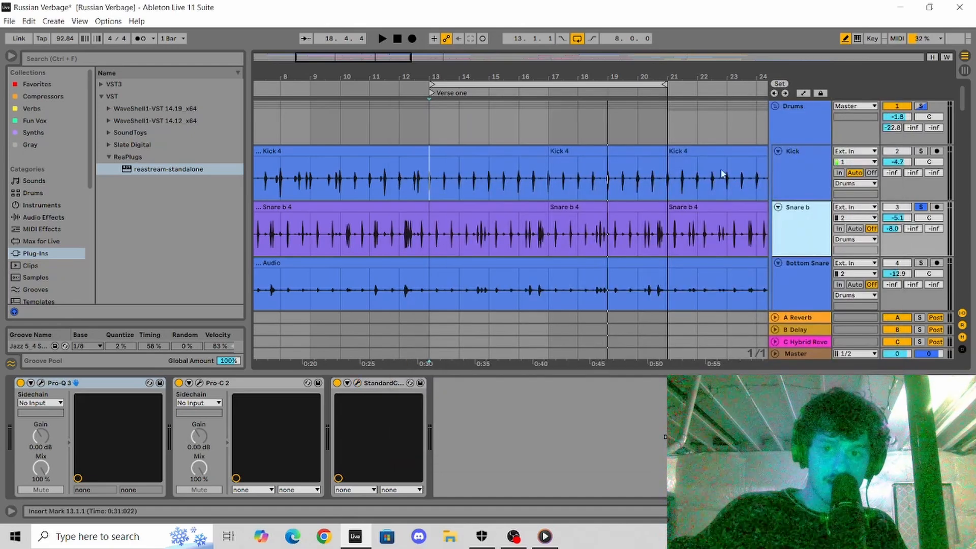
- Play the soloed Snare b track from bar 13 while watching its Pro-Q 3 spectrum, and stop playback
{"action": "scroll", "coordinate": [713, 202], "scroll_direction": "down", "scroll_amount": 1}
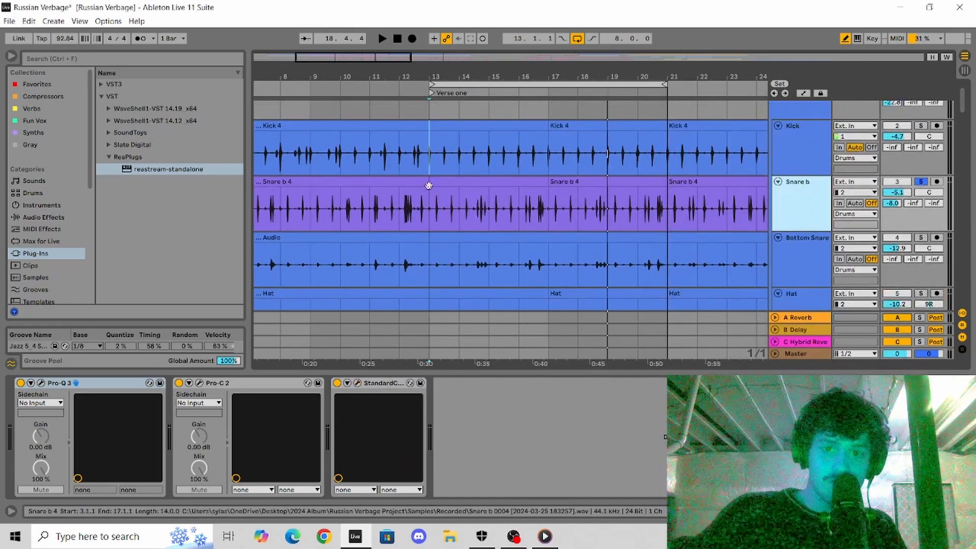
{"action": "left_click", "coordinate": [430, 208]}
{"action": "left_click", "coordinate": [381, 38]}
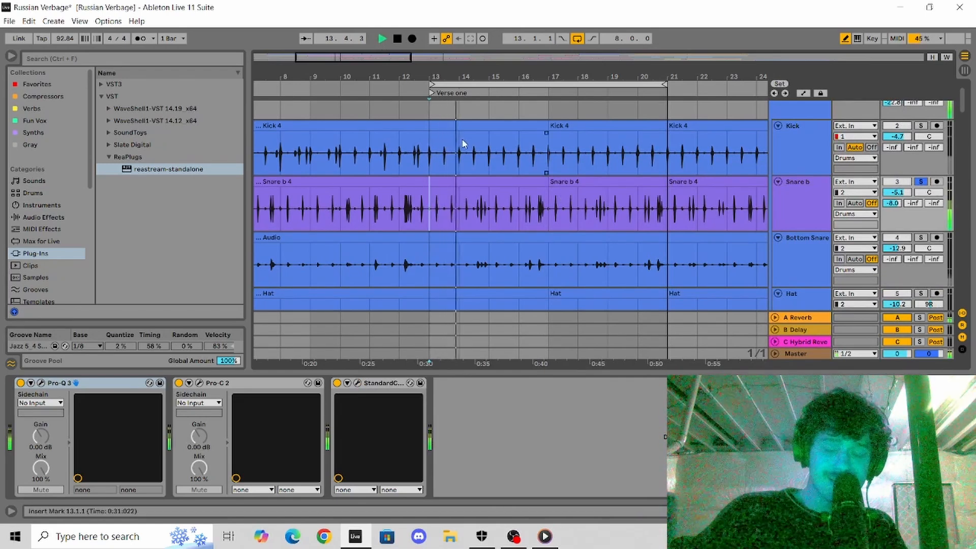
{"action": "left_click", "coordinate": [41, 382]}
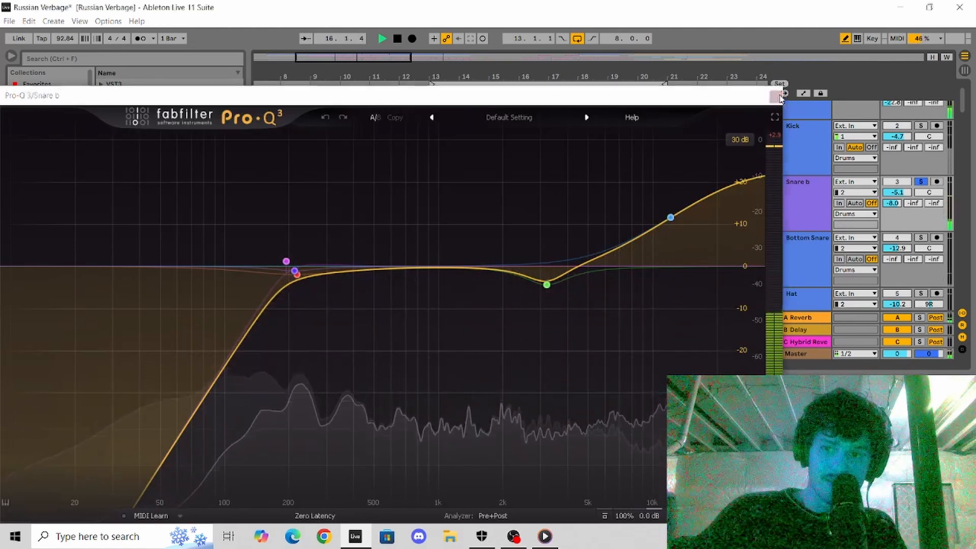
{"action": "left_click", "coordinate": [777, 97]}
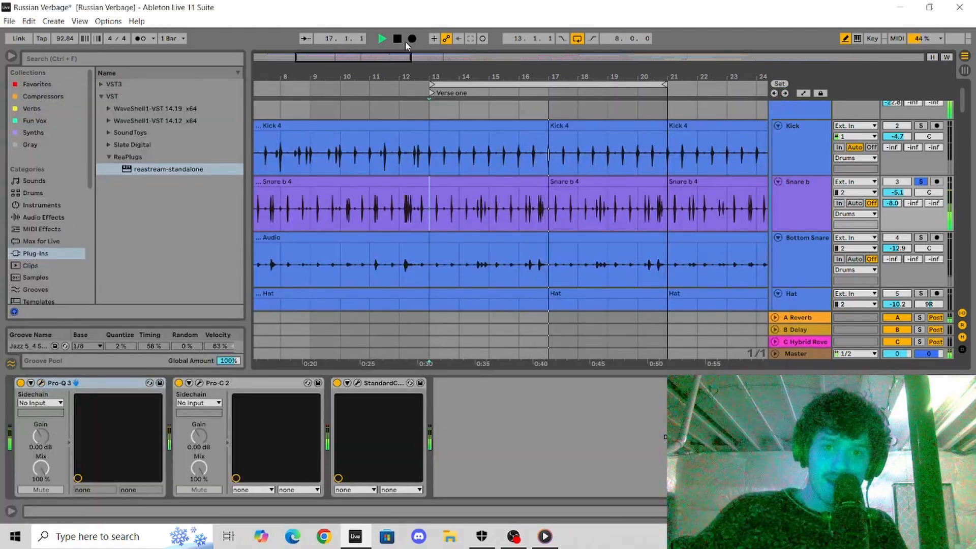
{"action": "key", "text": "space"}
- Solo the Bottom Snare track and place the insert marker at bar 13 on it
{"action": "scroll", "coordinate": [762, 237], "scroll_direction": "down", "scroll_amount": 3}
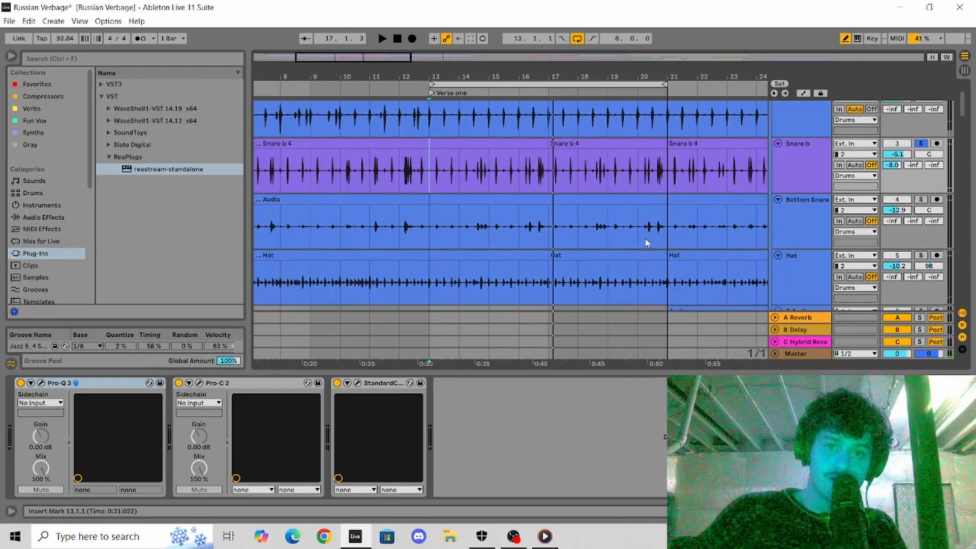
{"action": "left_click", "coordinate": [429, 217]}
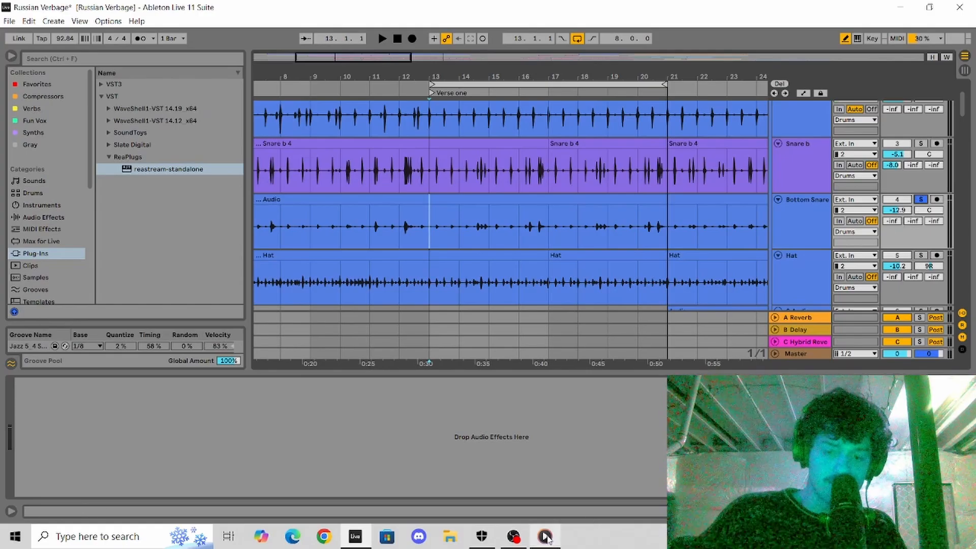
{"action": "mouse_move", "coordinate": [529, 545]}
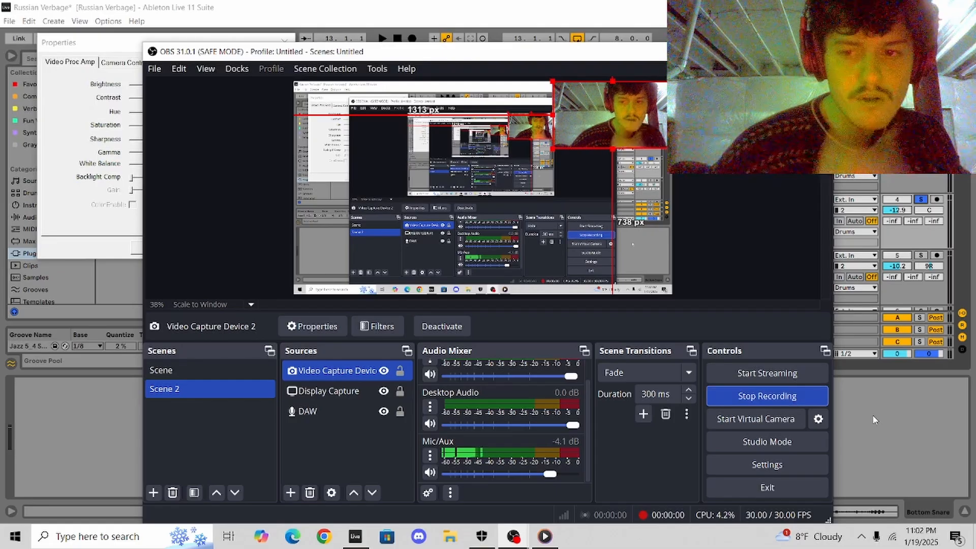
- Switch back to Ableton Live and audition the soloed Bottom Snare track from bar 13
{"action": "key", "text": "alt+Tab"}
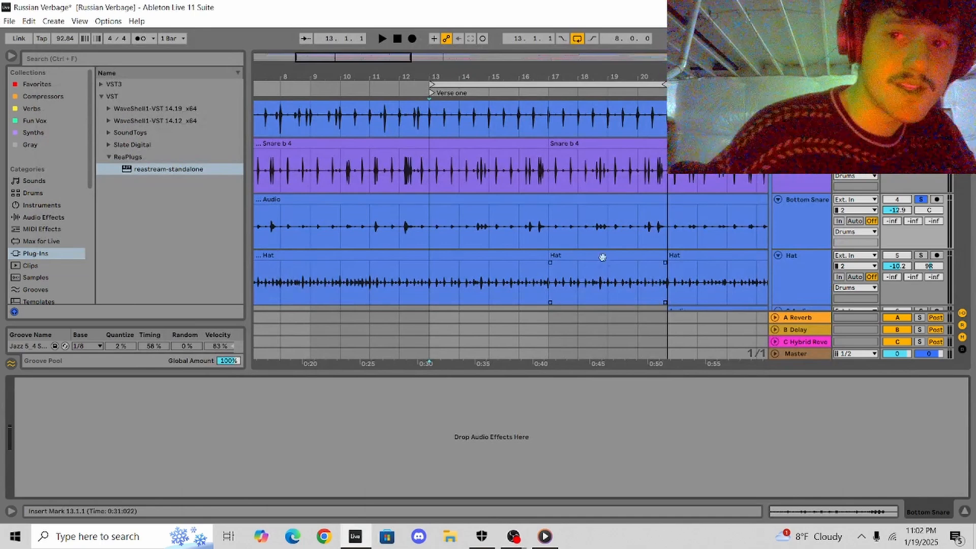
{"action": "left_click", "coordinate": [438, 240]}
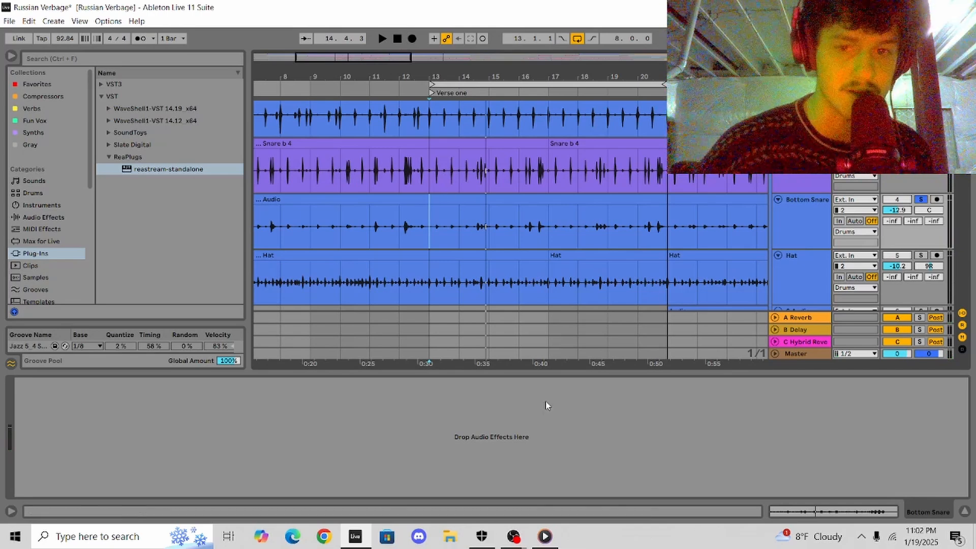
- Solo the Hat track instead of the Bottom Snare and play it from bar 13
{"action": "scroll", "coordinate": [537, 239], "scroll_direction": "down", "scroll_amount": 1}
{"action": "scroll", "coordinate": [547, 259], "scroll_direction": "down", "scroll_amount": 1}
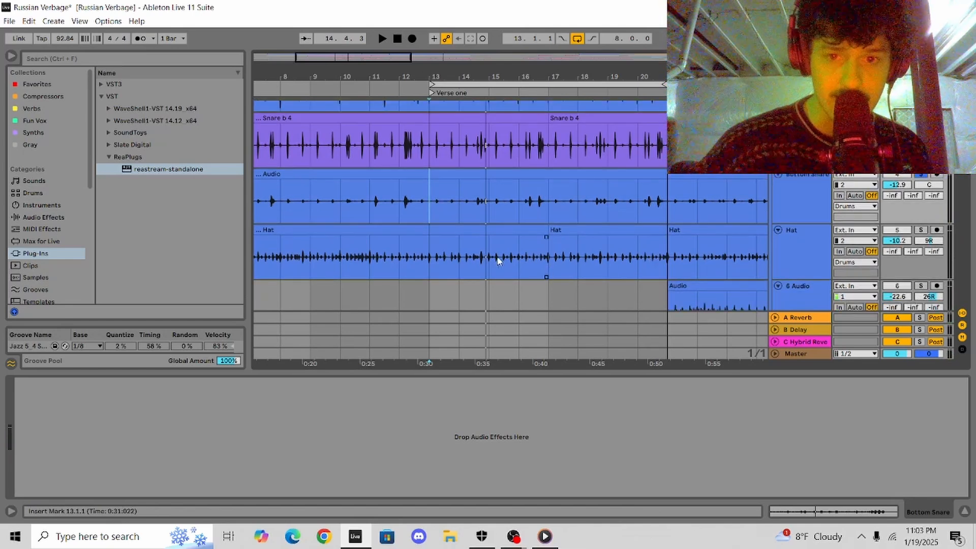
{"action": "scroll", "coordinate": [498, 261], "scroll_direction": "down", "scroll_amount": 4}
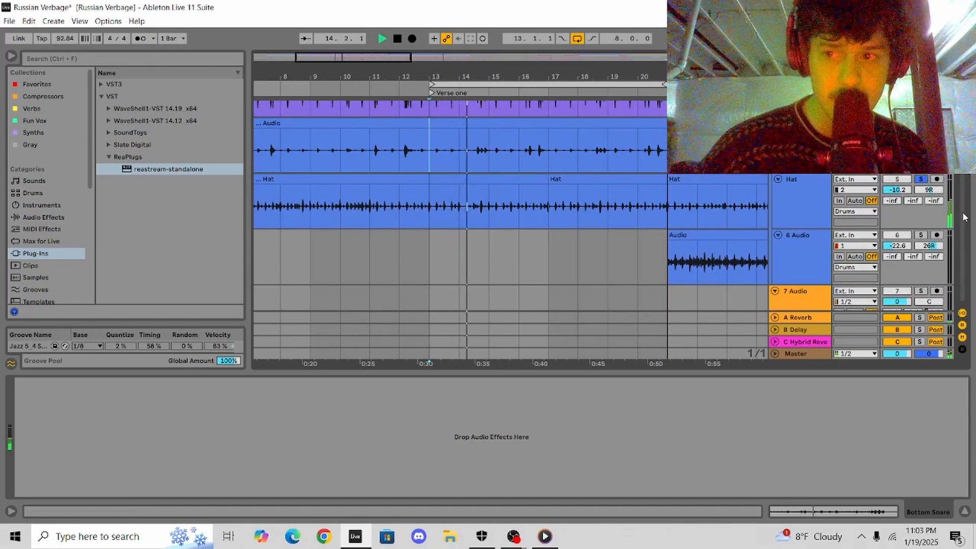
{"action": "scroll", "coordinate": [943, 214], "scroll_direction": "up", "scroll_amount": 1}
{"action": "scroll", "coordinate": [932, 205], "scroll_direction": "up", "scroll_amount": 1}
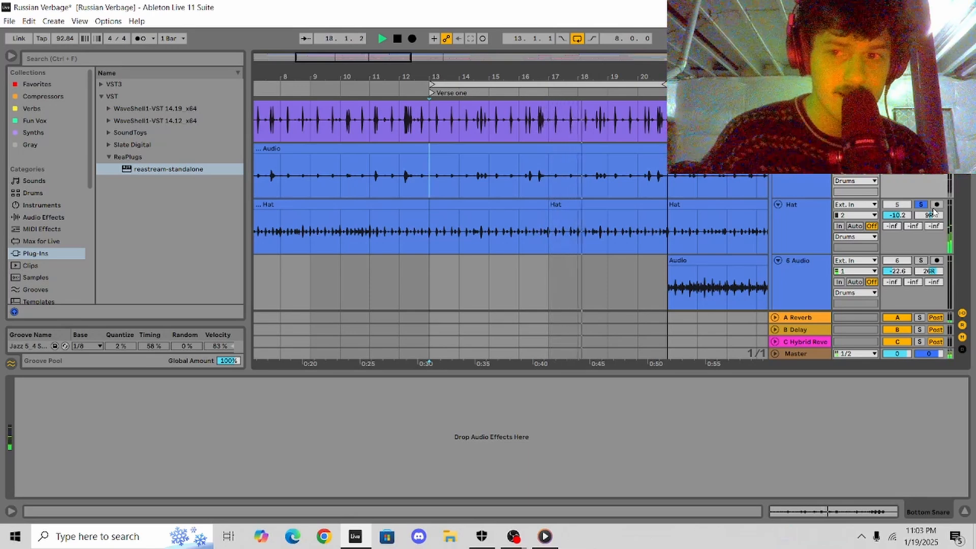
- Select the Hat track and bring its effect chain into view while it plays
{"action": "left_click", "coordinate": [793, 218]}
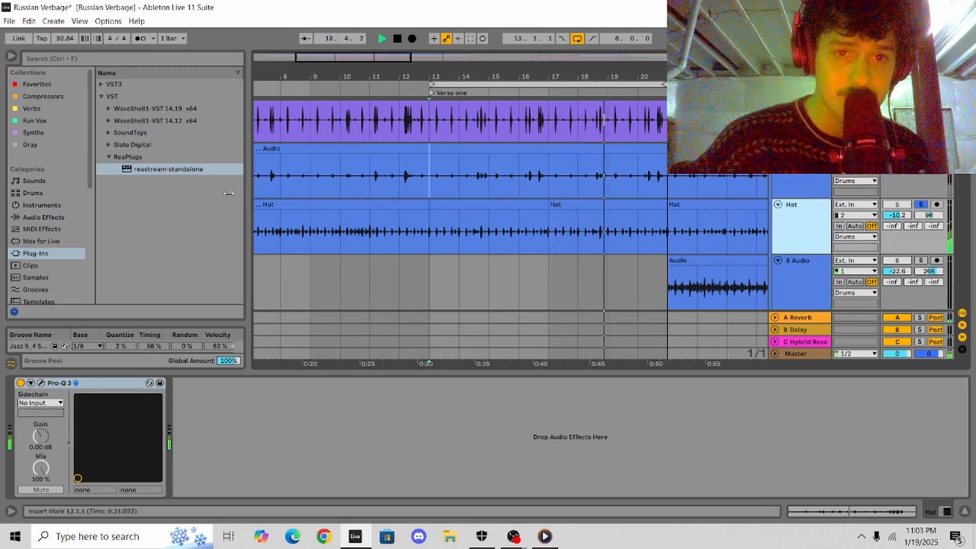
{"action": "double_click", "coordinate": [523, 198]}
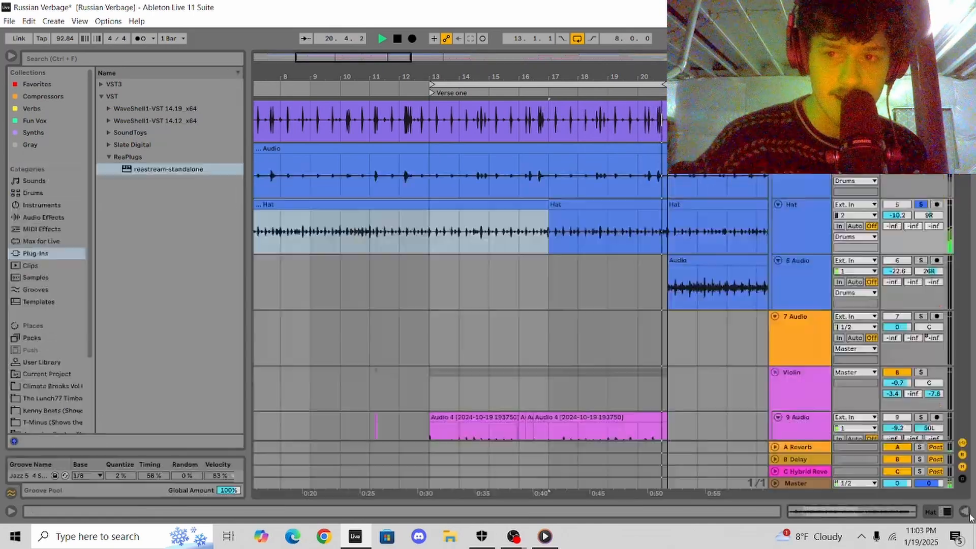
{"action": "left_click", "coordinate": [947, 512]}
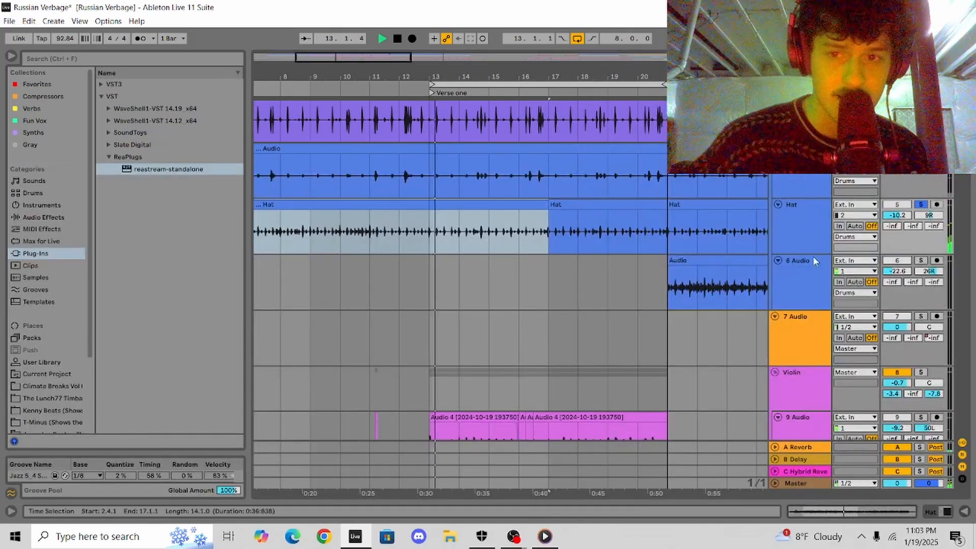
{"action": "left_click", "coordinate": [946, 512]}
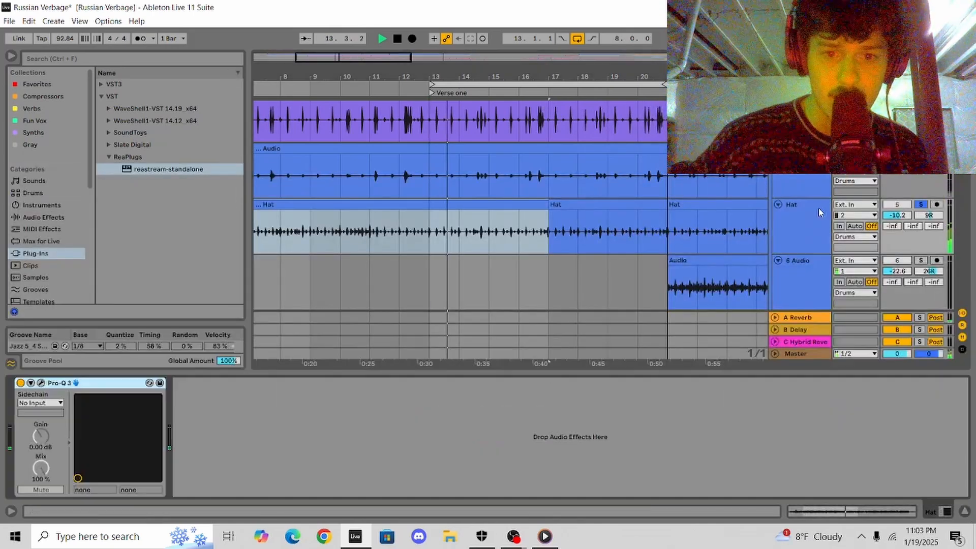
- Examine the mid-cut and high-shelf bands in the Hat track's Pro-Q 3 equalizer and close it
{"action": "left_click", "coordinate": [41, 383]}
{"action": "mouse_move", "coordinate": [633, 256]}
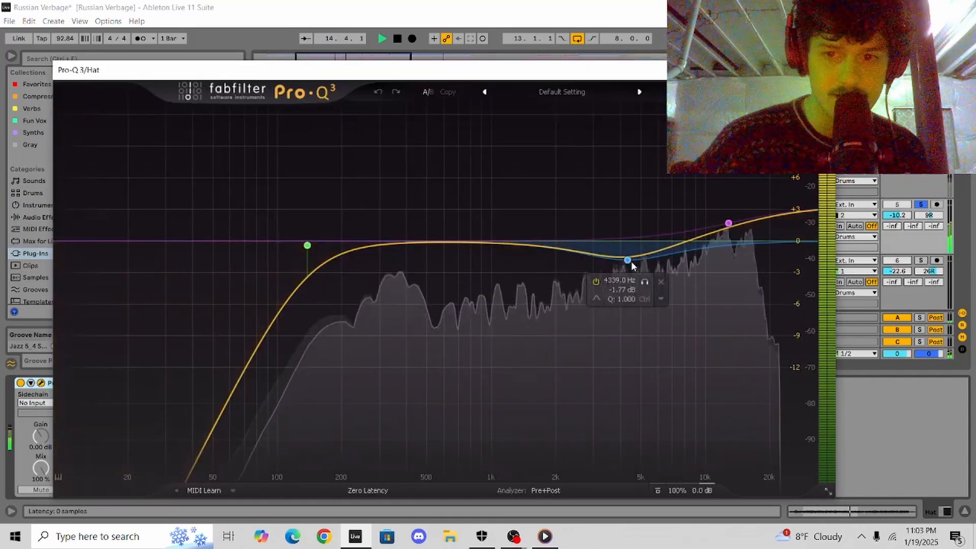
{"action": "mouse_move", "coordinate": [723, 227]}
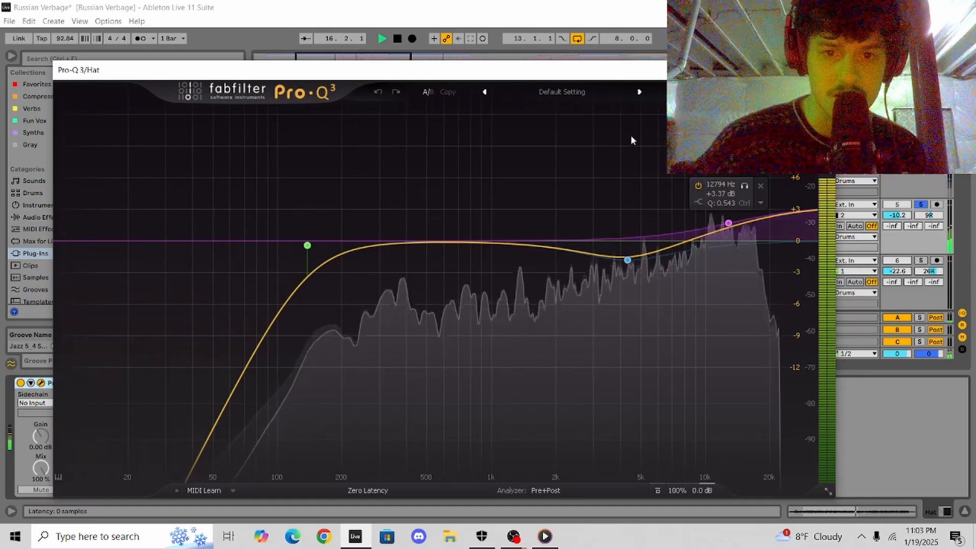
{"action": "left_click", "coordinate": [824, 70]}
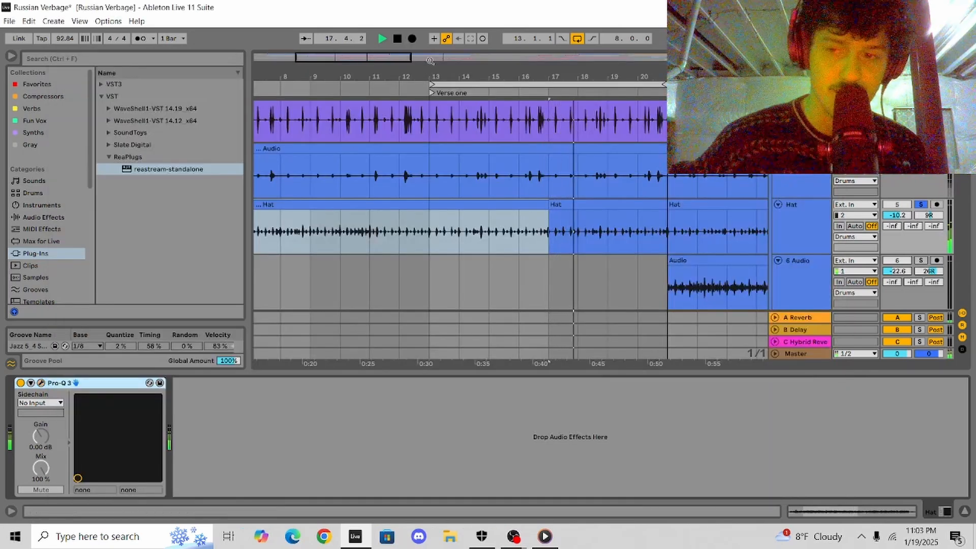
- Unsolo the Hat track and play the full mix from the start of the selected Hat clip
{"action": "scroll", "coordinate": [675, 213], "scroll_direction": "down", "scroll_amount": 3}
{"action": "scroll", "coordinate": [492, 161], "scroll_direction": "up", "scroll_amount": 5}
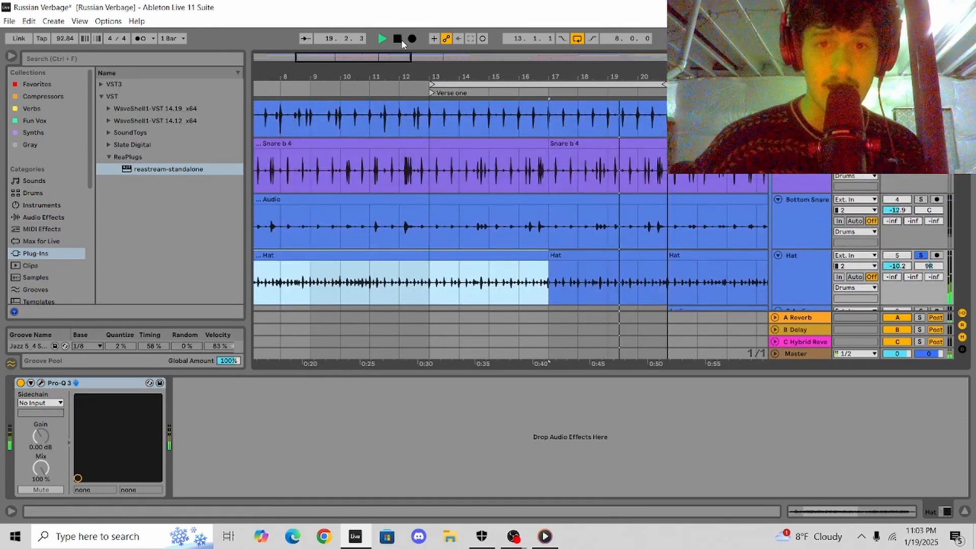
{"action": "key", "text": "space"}
{"action": "scroll", "coordinate": [768, 237], "scroll_direction": "up", "scroll_amount": 2}
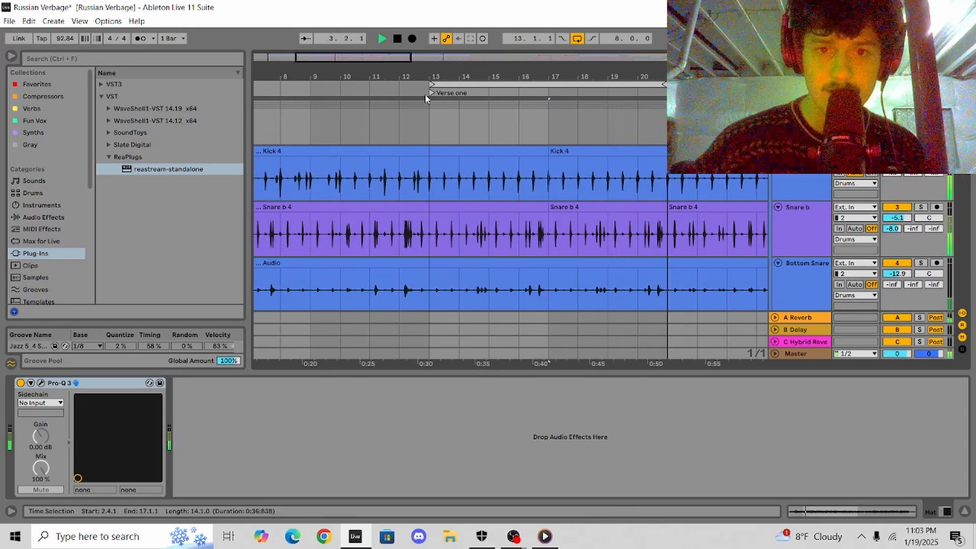
{"action": "left_click_drag", "start_coordinate": [429, 76], "coordinate": [549, 57]}
{"action": "scroll", "coordinate": [399, 150], "scroll_direction": "down", "scroll_amount": 2}
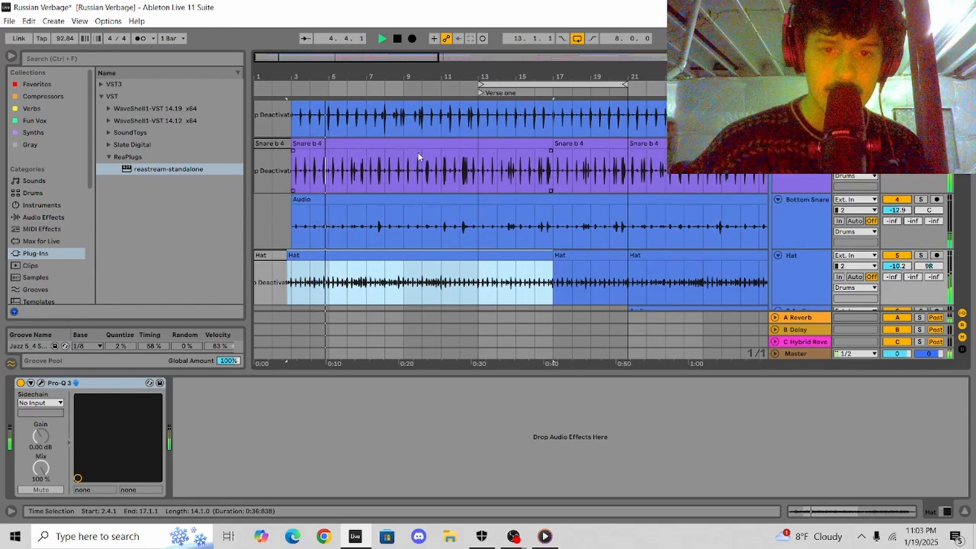
- Review the Bass track's effect chain during playback, then hide the chain and stop playback
{"action": "scroll", "coordinate": [431, 189], "scroll_direction": "down", "scroll_amount": 5}
{"action": "scroll", "coordinate": [432, 189], "scroll_direction": "down", "scroll_amount": 5}
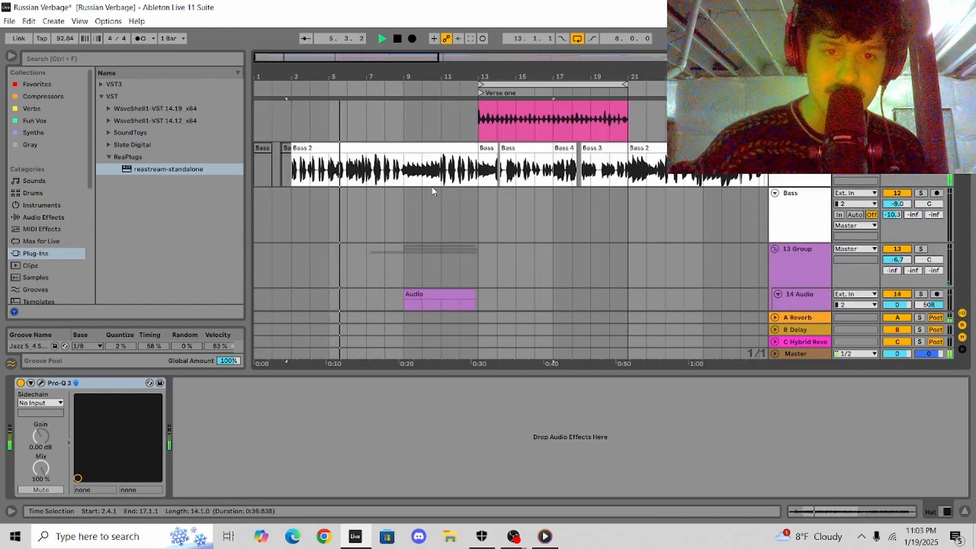
{"action": "left_click", "coordinate": [787, 175]}
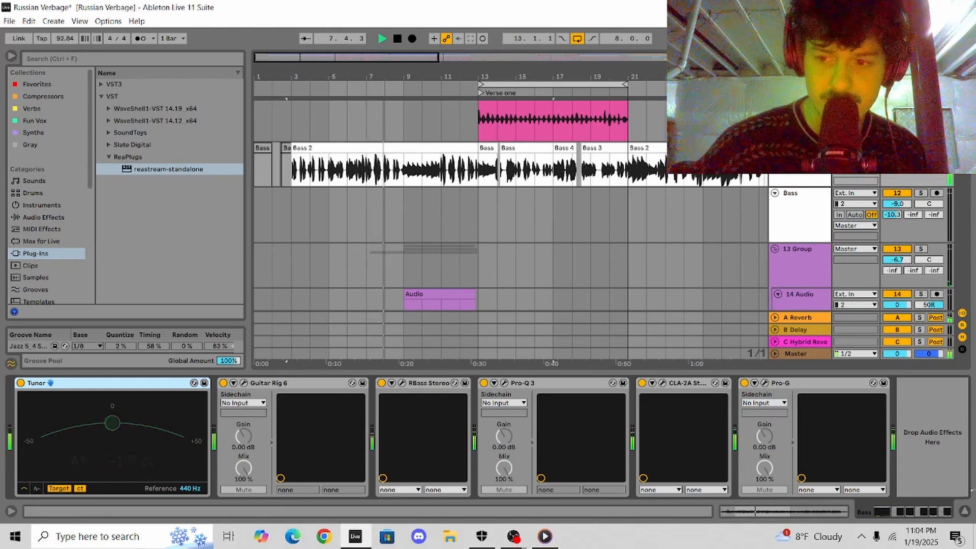
{"action": "left_click", "coordinate": [965, 511]}
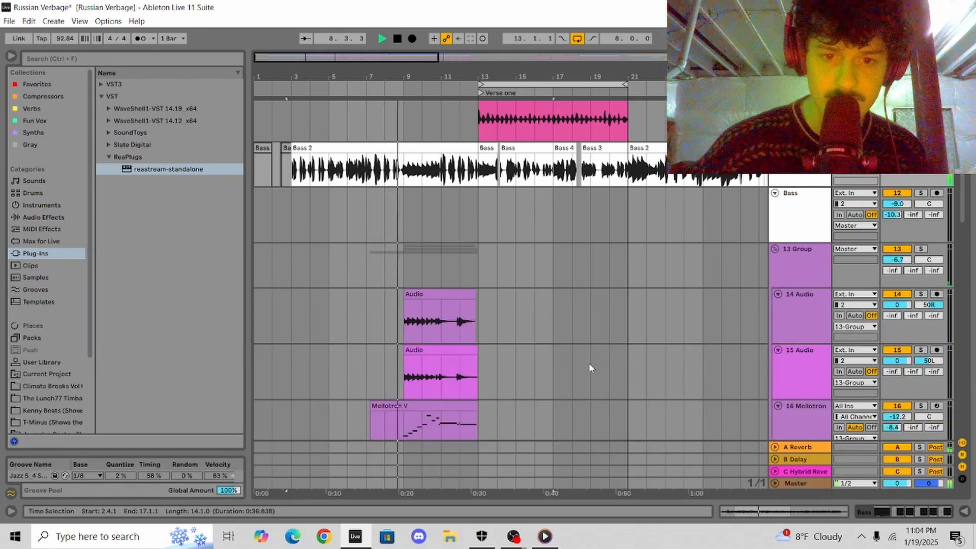
{"action": "scroll", "coordinate": [588, 363], "scroll_direction": "up", "scroll_amount": 3}
{"action": "scroll", "coordinate": [590, 367], "scroll_direction": "down", "scroll_amount": 1}
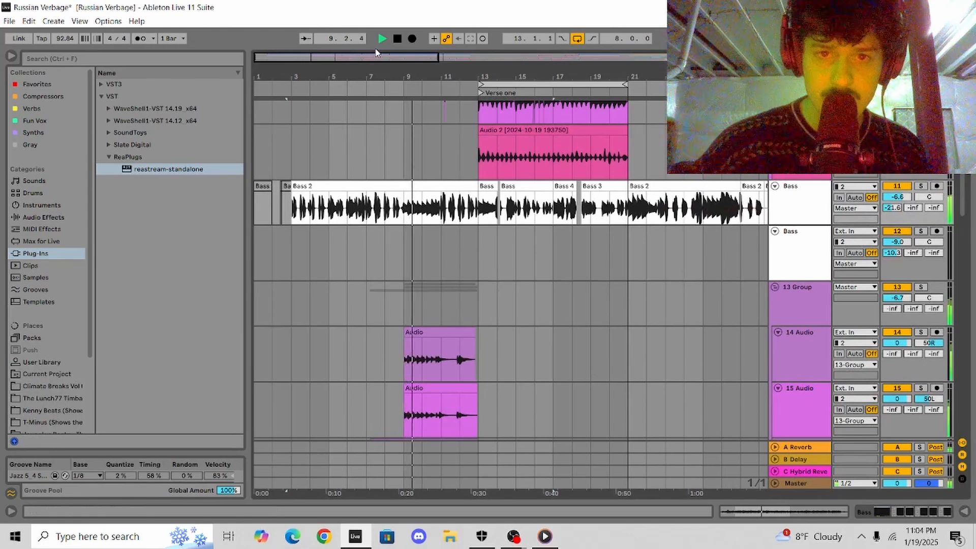
{"action": "left_click", "coordinate": [397, 38]}
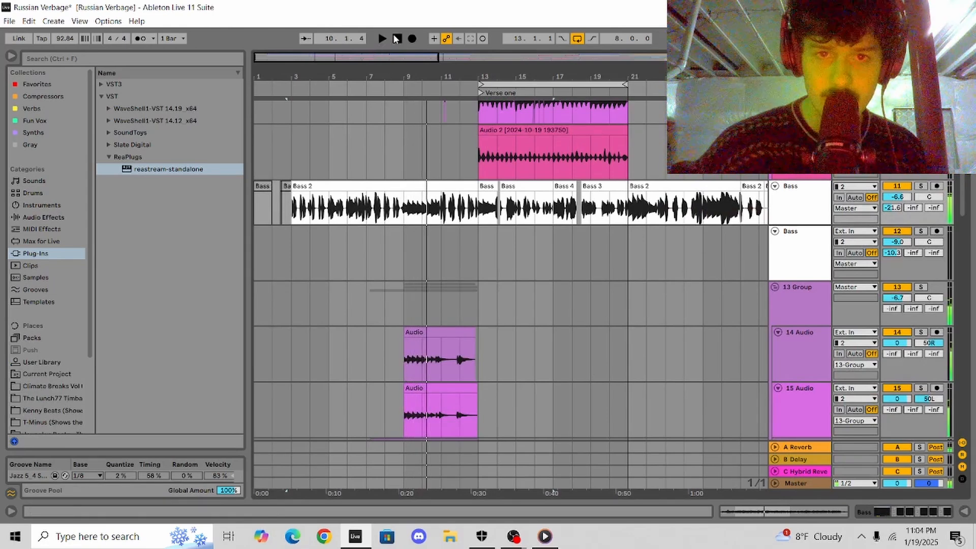
- Switch to OBS to check the running recording and microphone level, and return to Ableton Live
{"action": "mouse_move", "coordinate": [525, 542]}
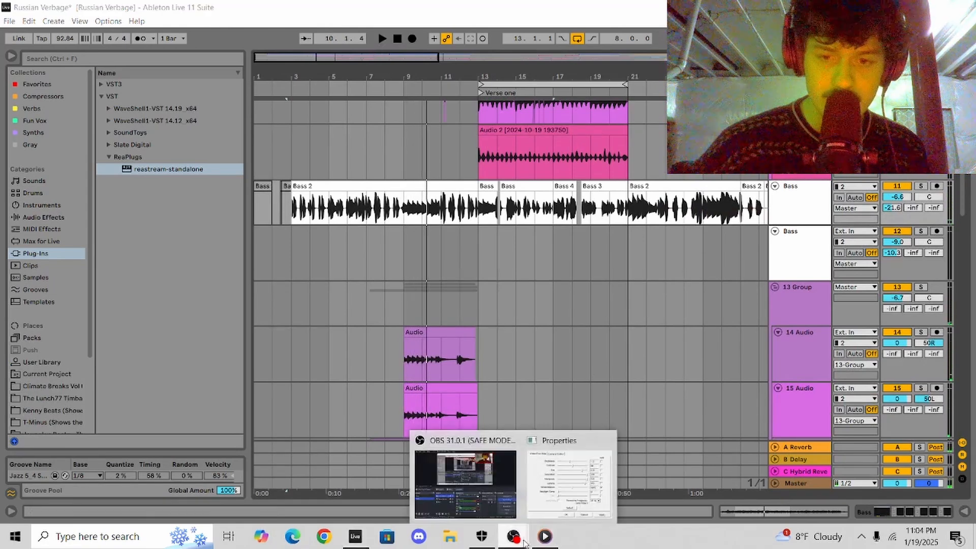
{"action": "left_click", "coordinate": [466, 491]}
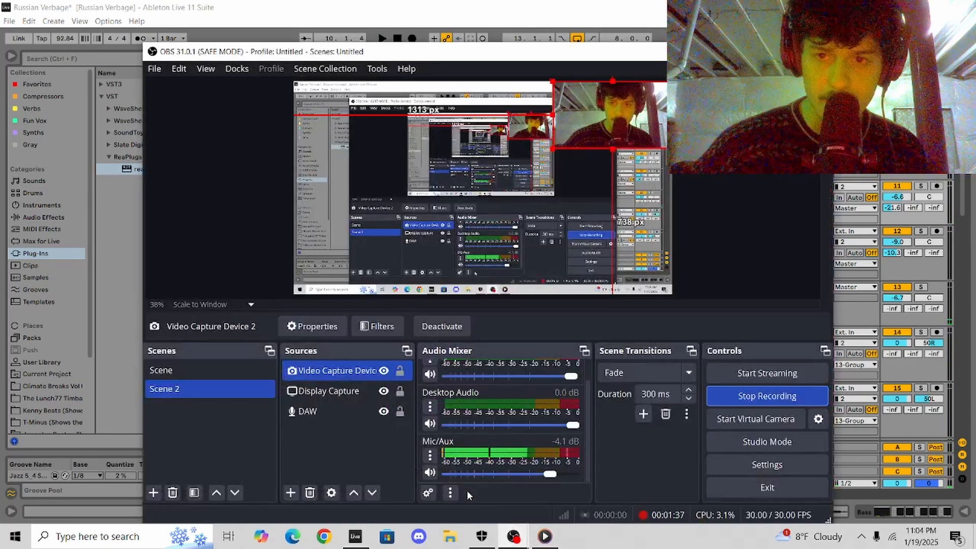
{"action": "mouse_move", "coordinate": [515, 534]}
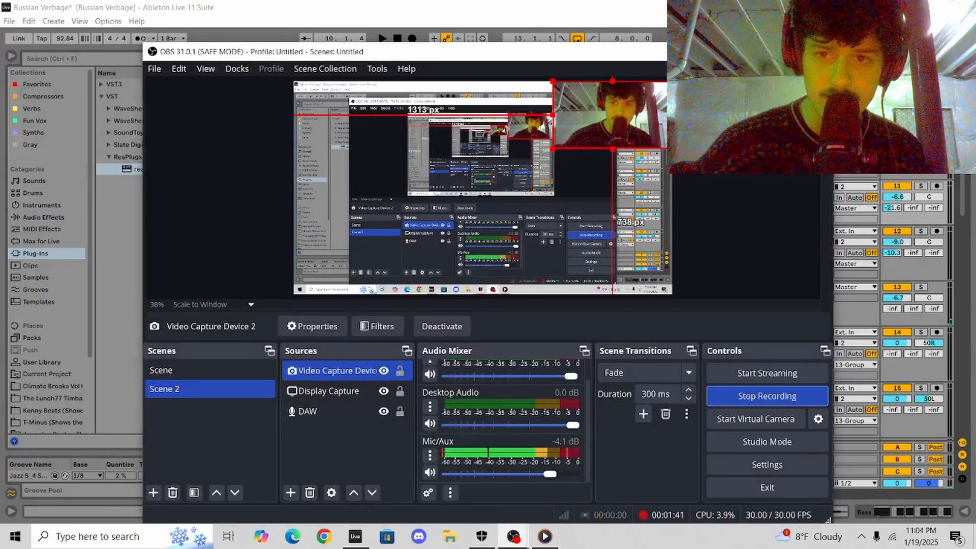
{"action": "left_click", "coordinate": [761, 52]}
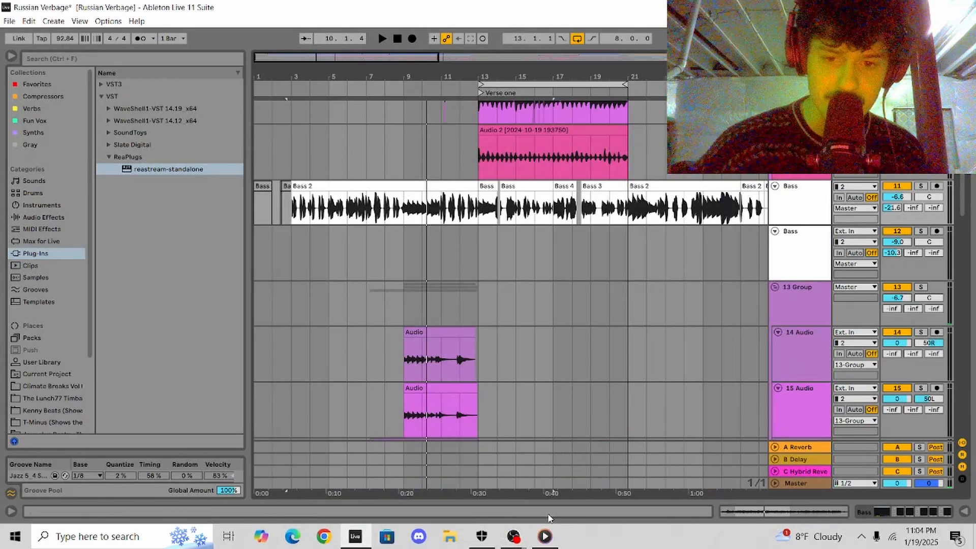
{"action": "mouse_move", "coordinate": [527, 543]}
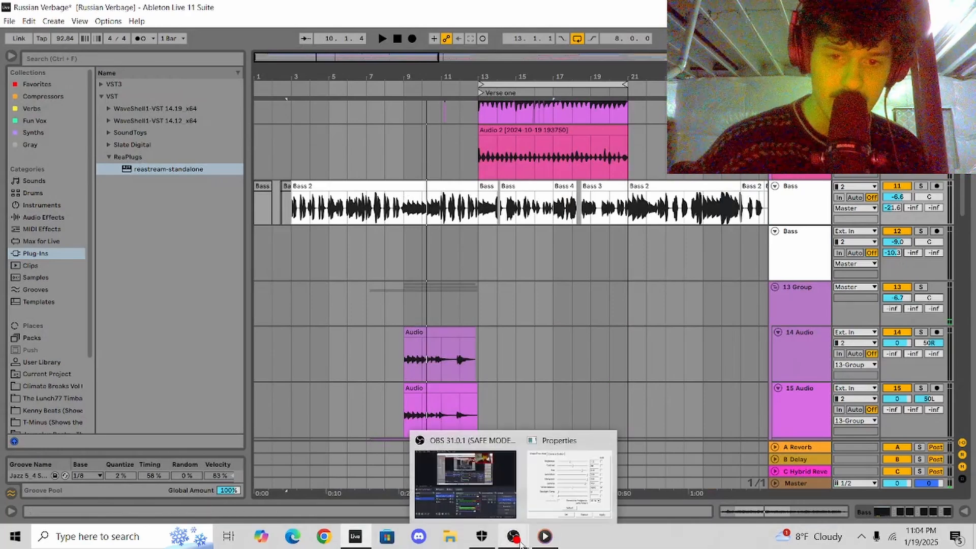